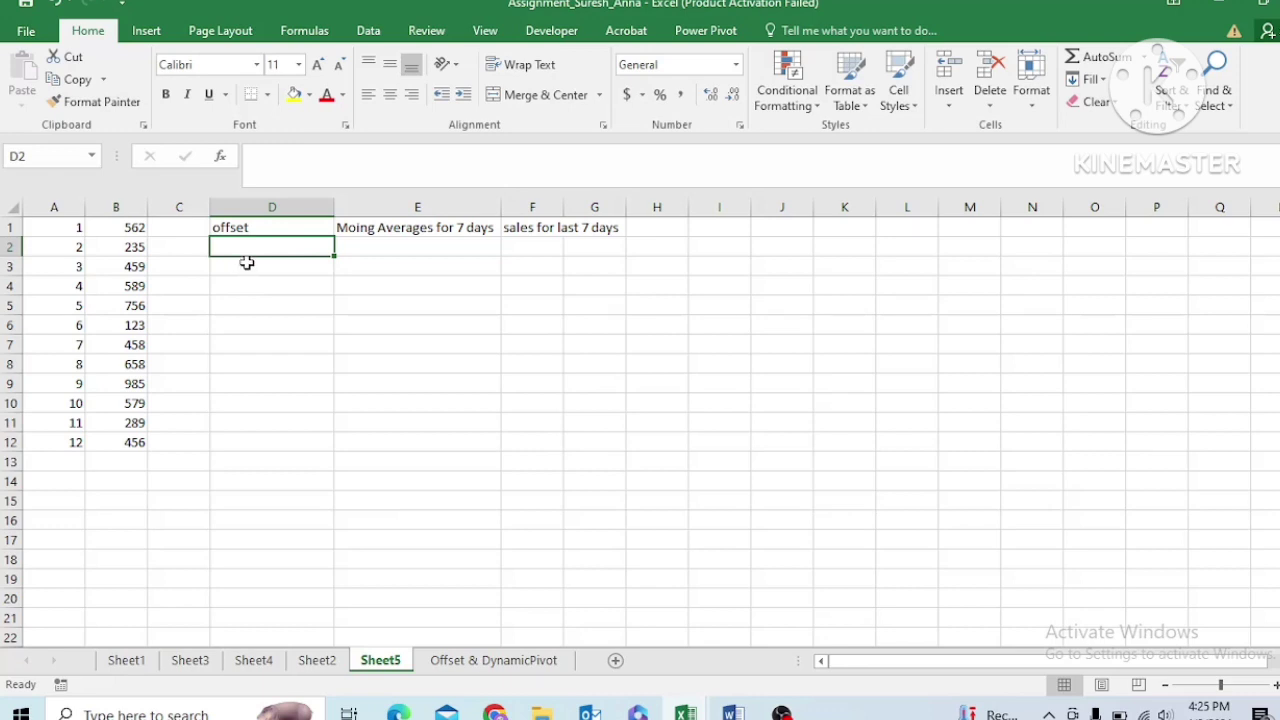
- Insert a row above the data and enter the headers Day in A1 and Sales in B1
click(72, 230)
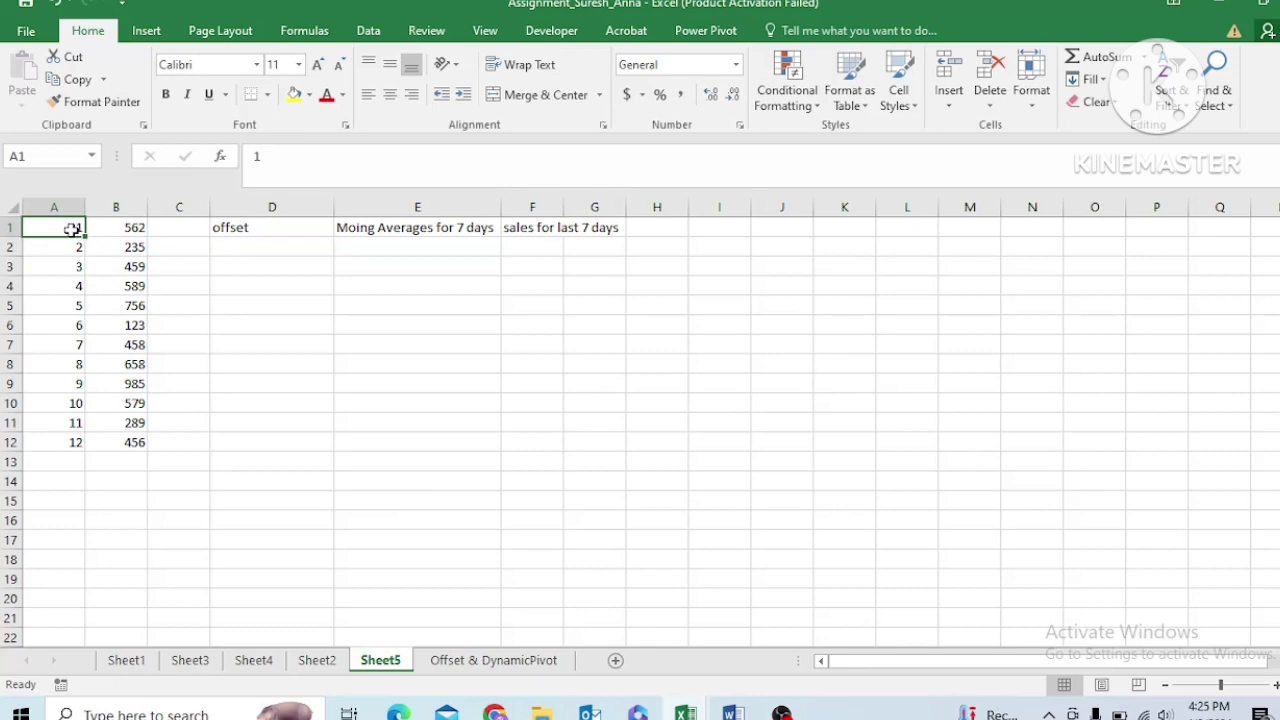
right_click(8, 227)
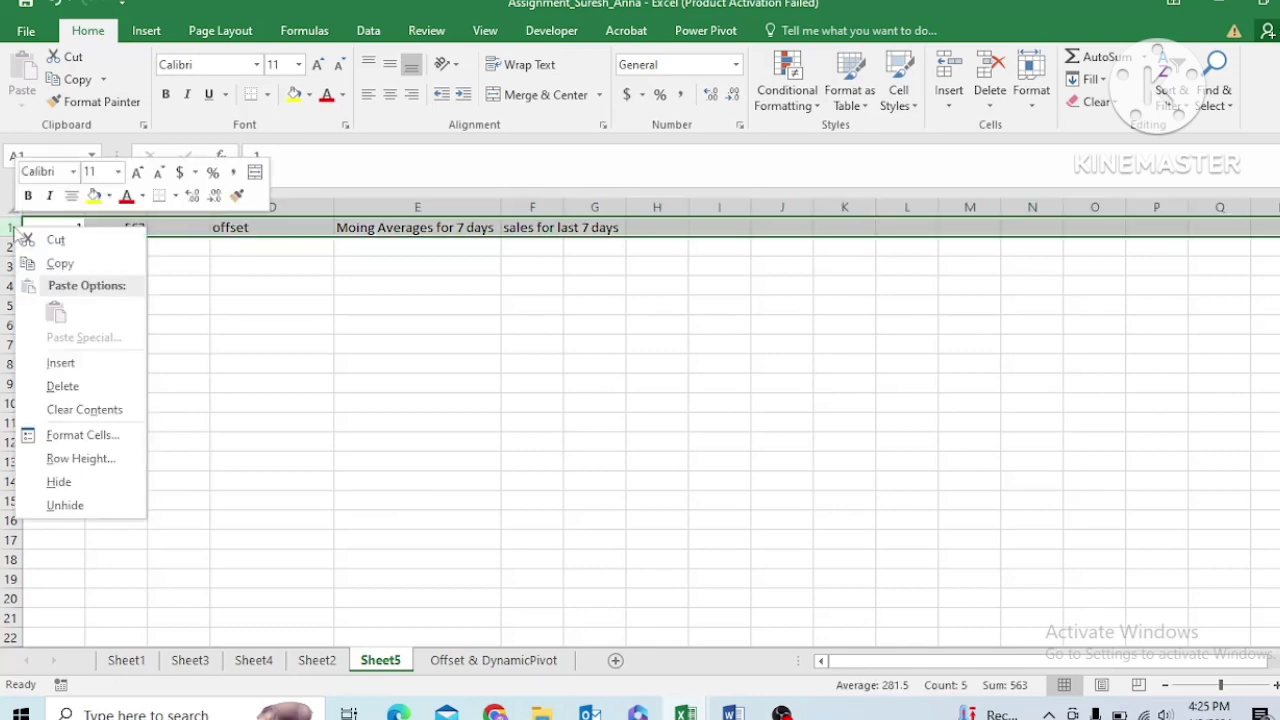
click(52, 362)
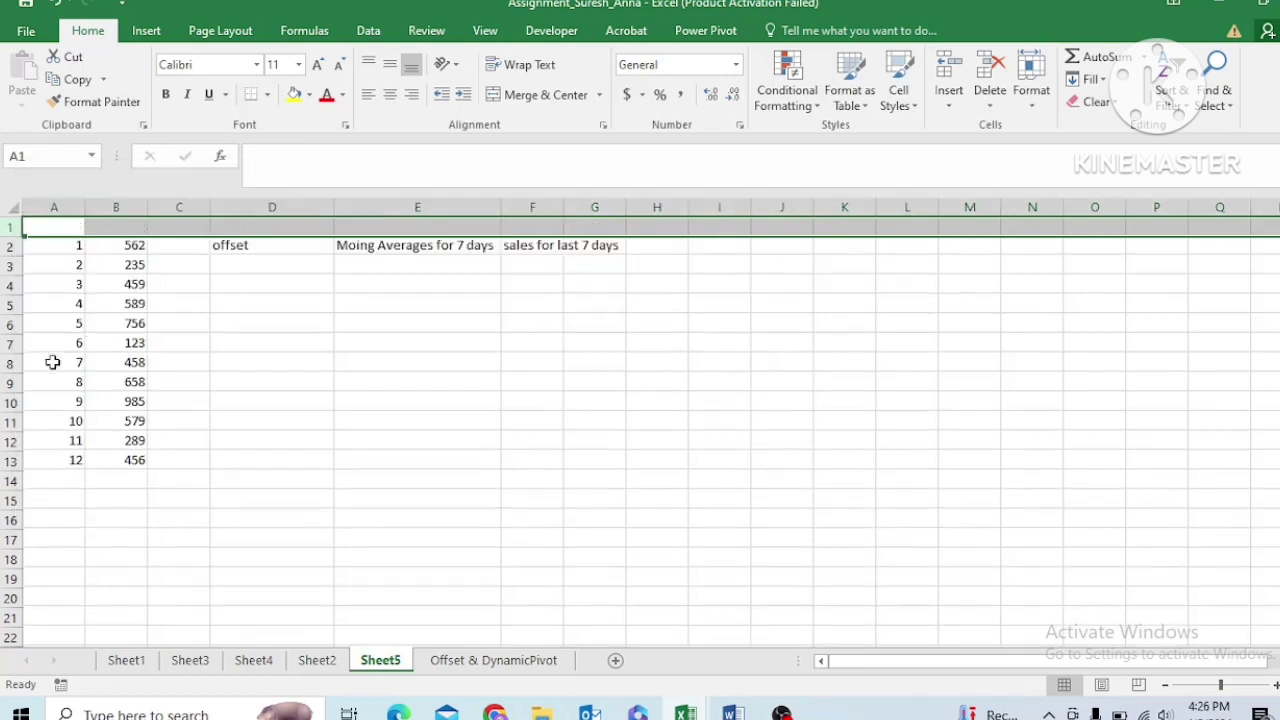
click(63, 224)
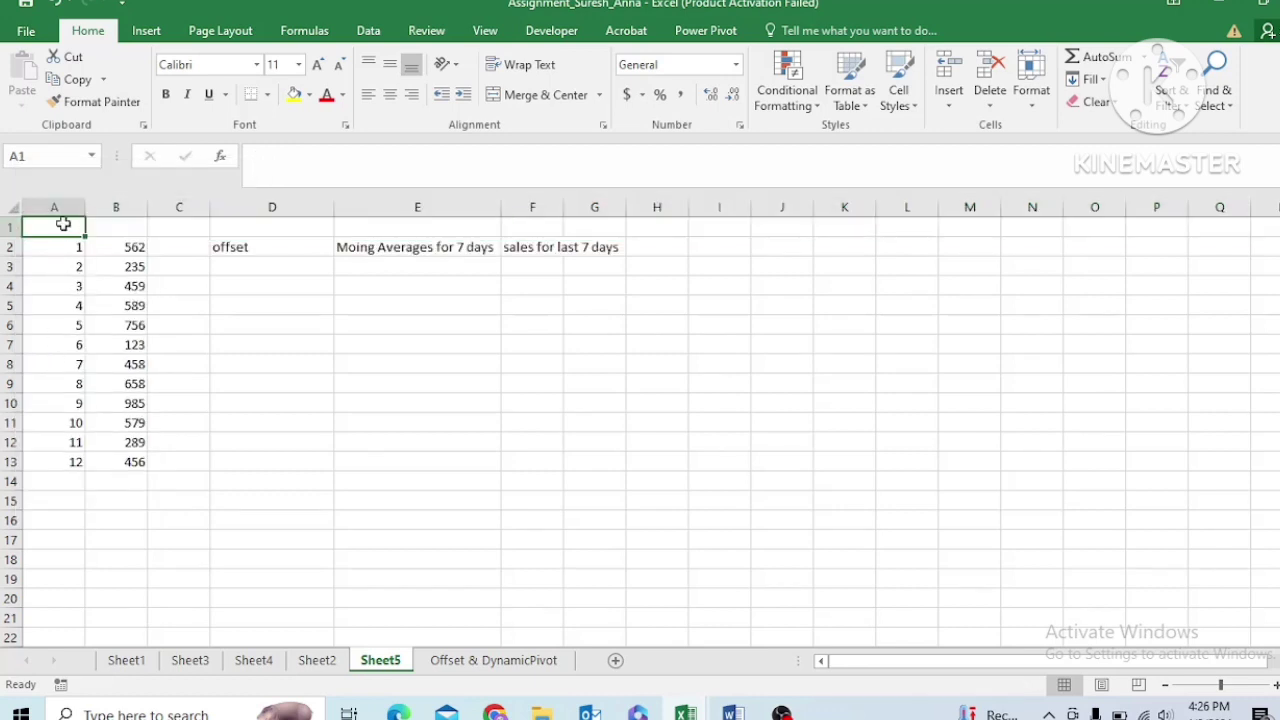
text(Day)
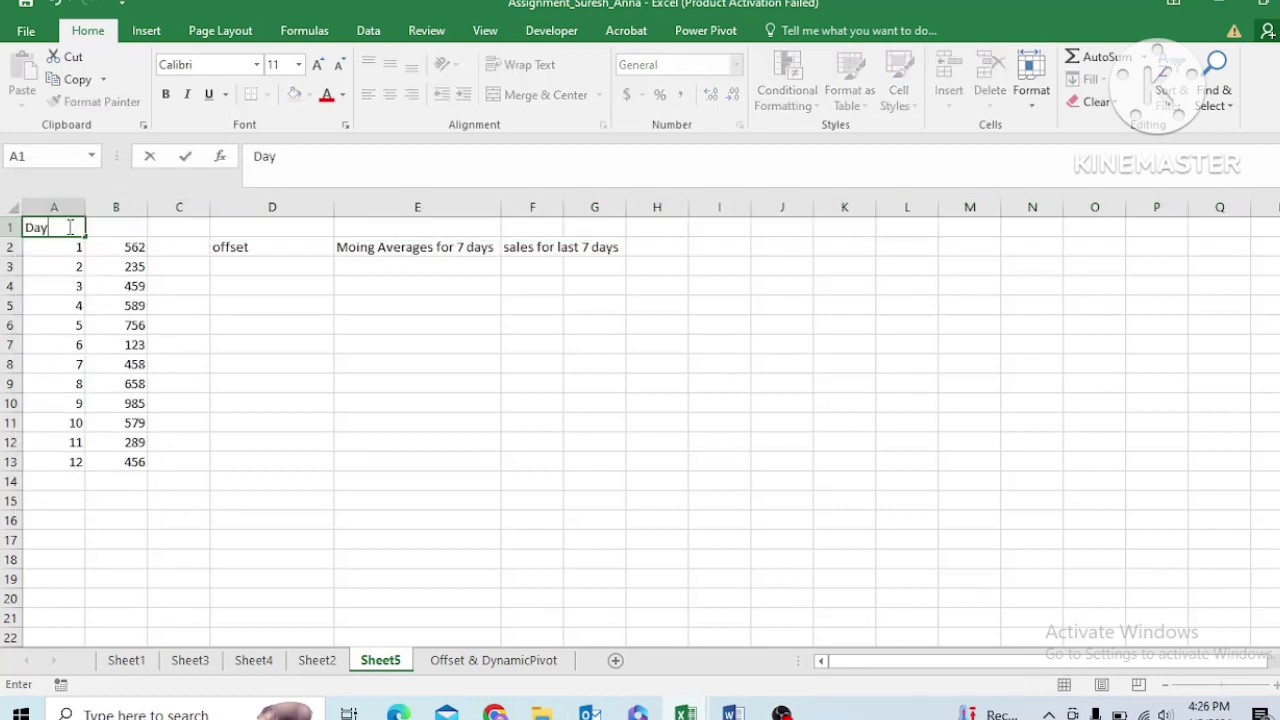
key(Tab)
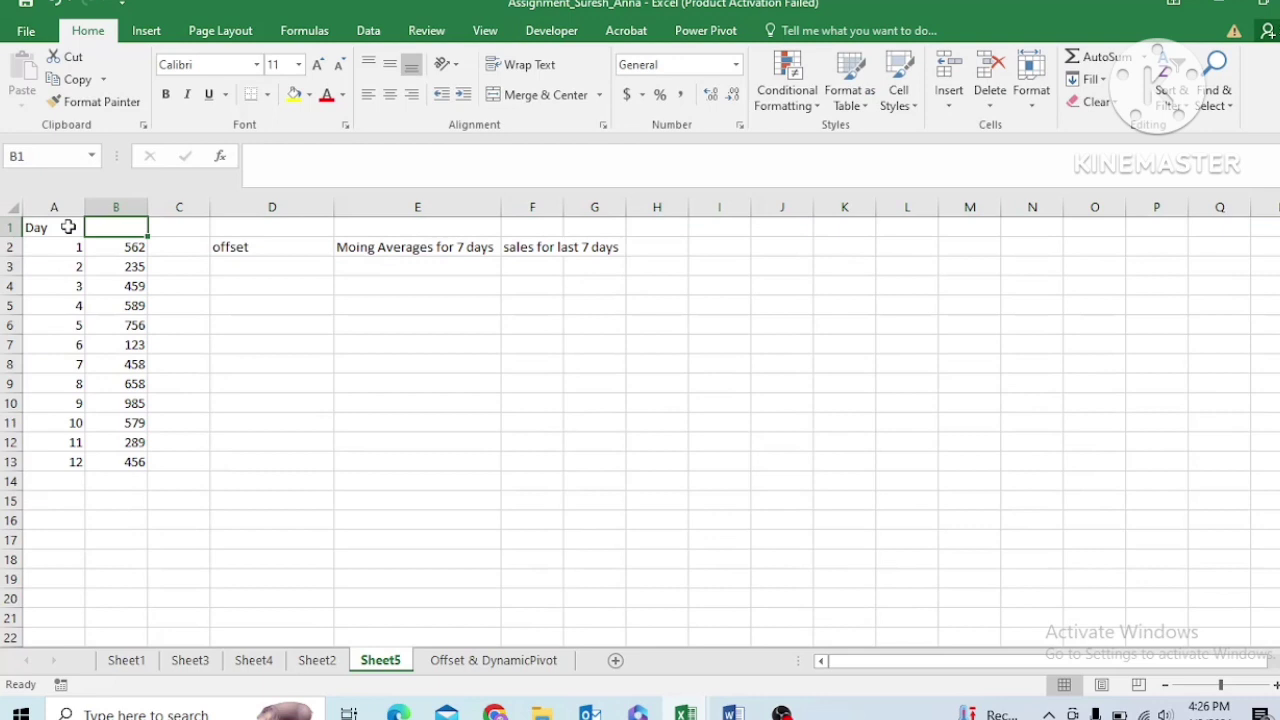
text(Sales)
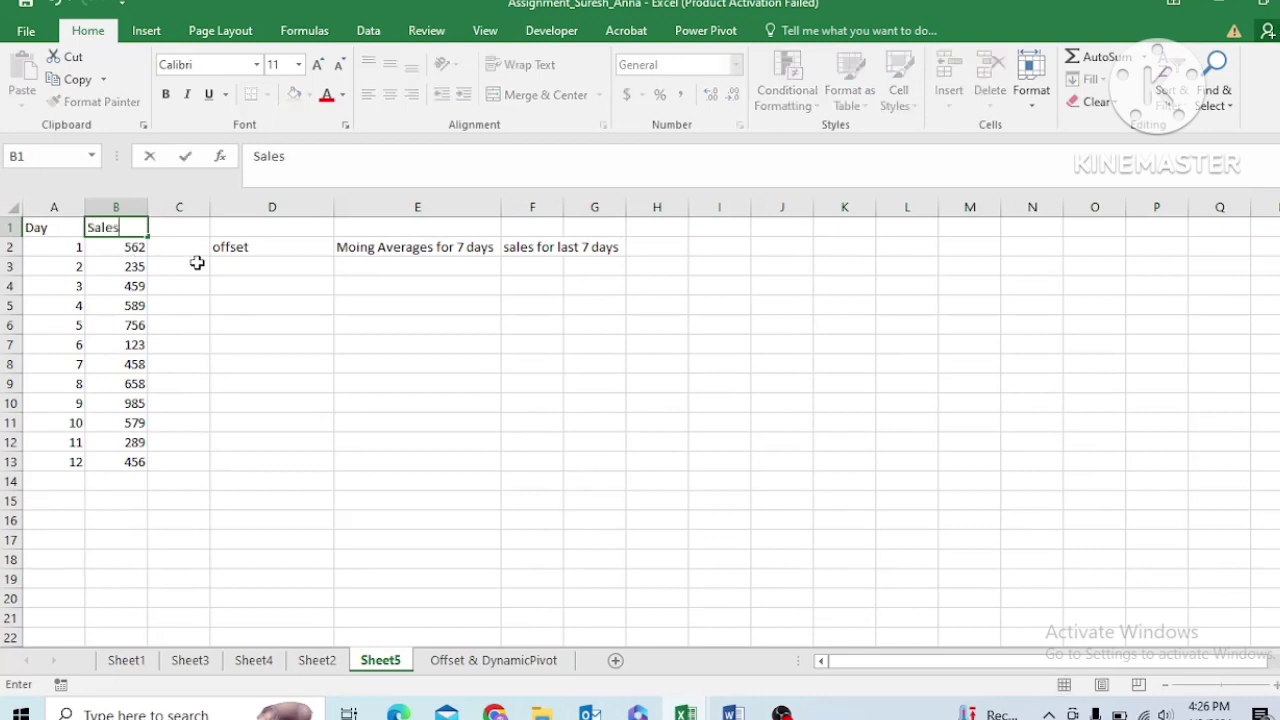
- Move the three headings in D2:F2 up into row 1, starting at D1
click(226, 249)
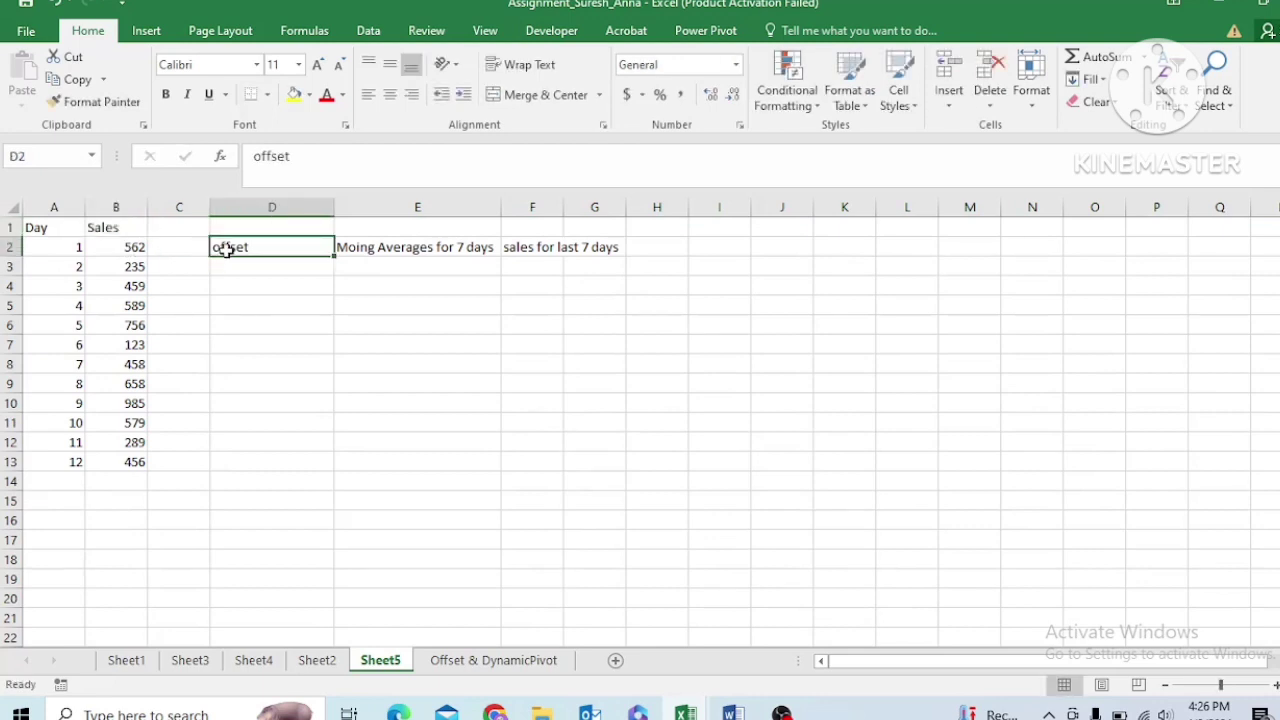
key(Right)
key(Right)
key(Left)
key(Left)
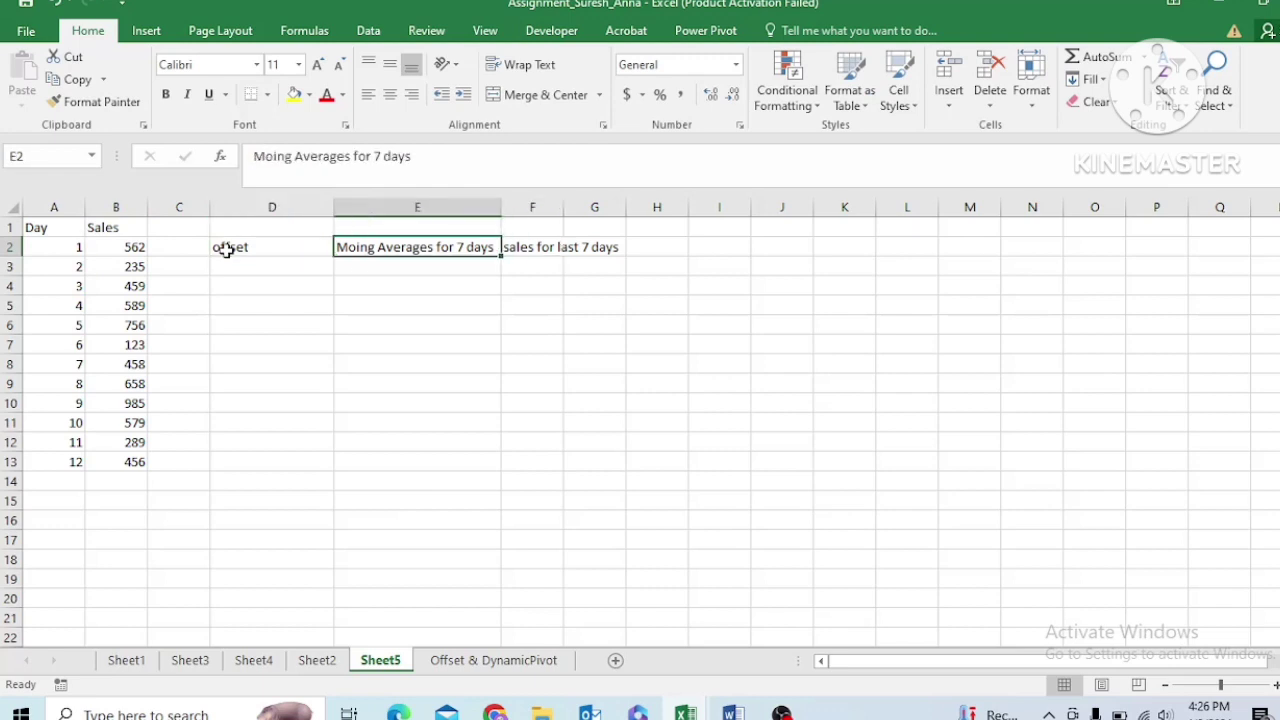
key(shift+Right)
key(shift+Right)
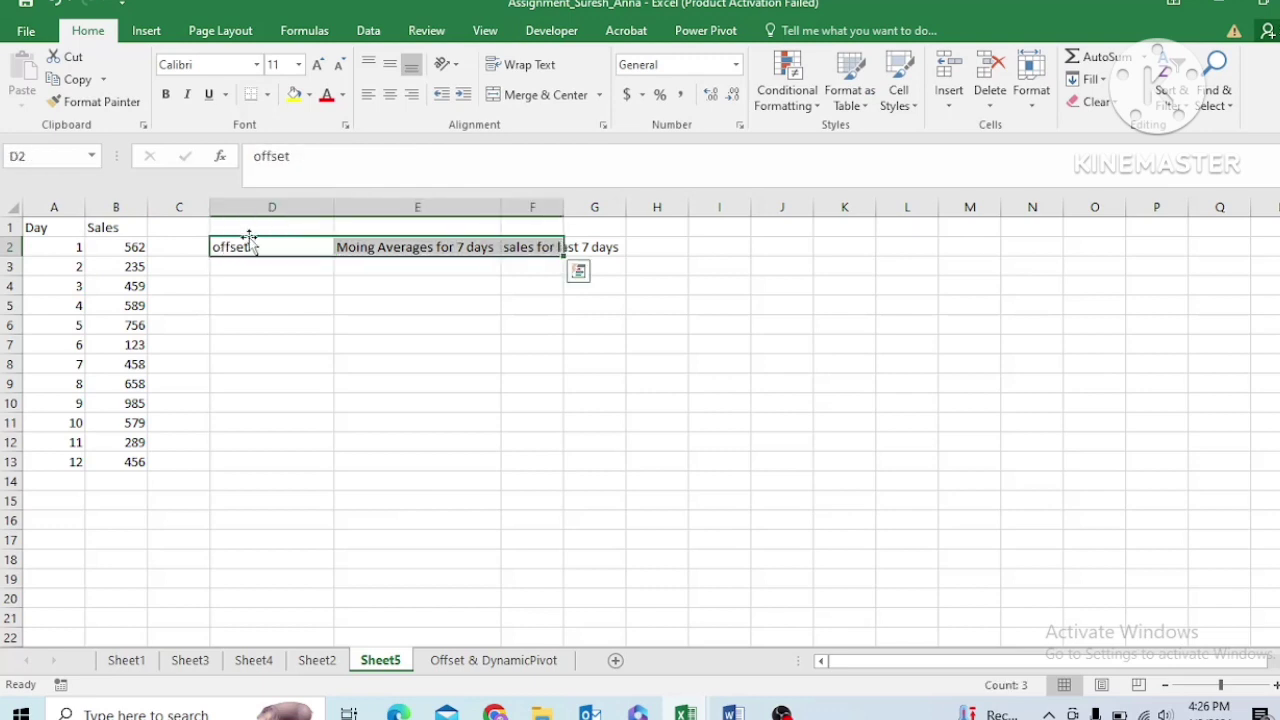
drag(250, 236, 251, 224)
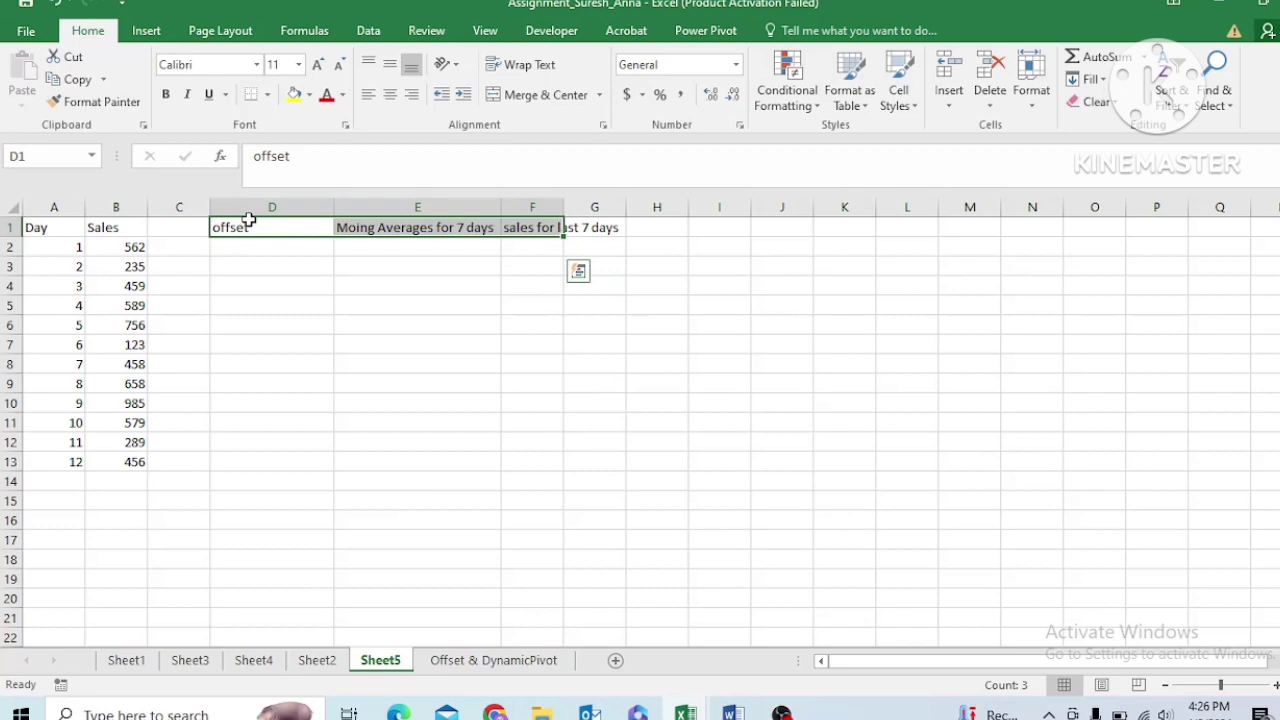
click(333, 325)
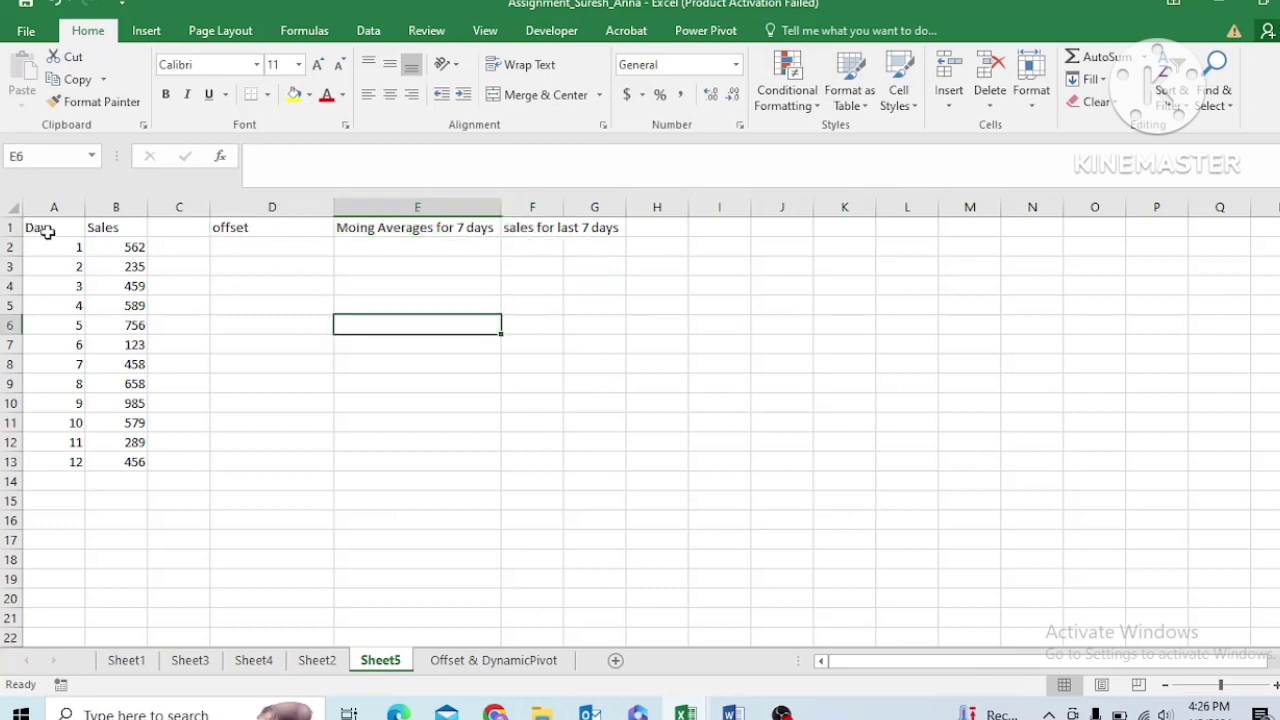
- Clear the day and sales entries for days 11 and 12 in A12:B13
click(70, 442)
key(shift+Right)
key(shift+Down)
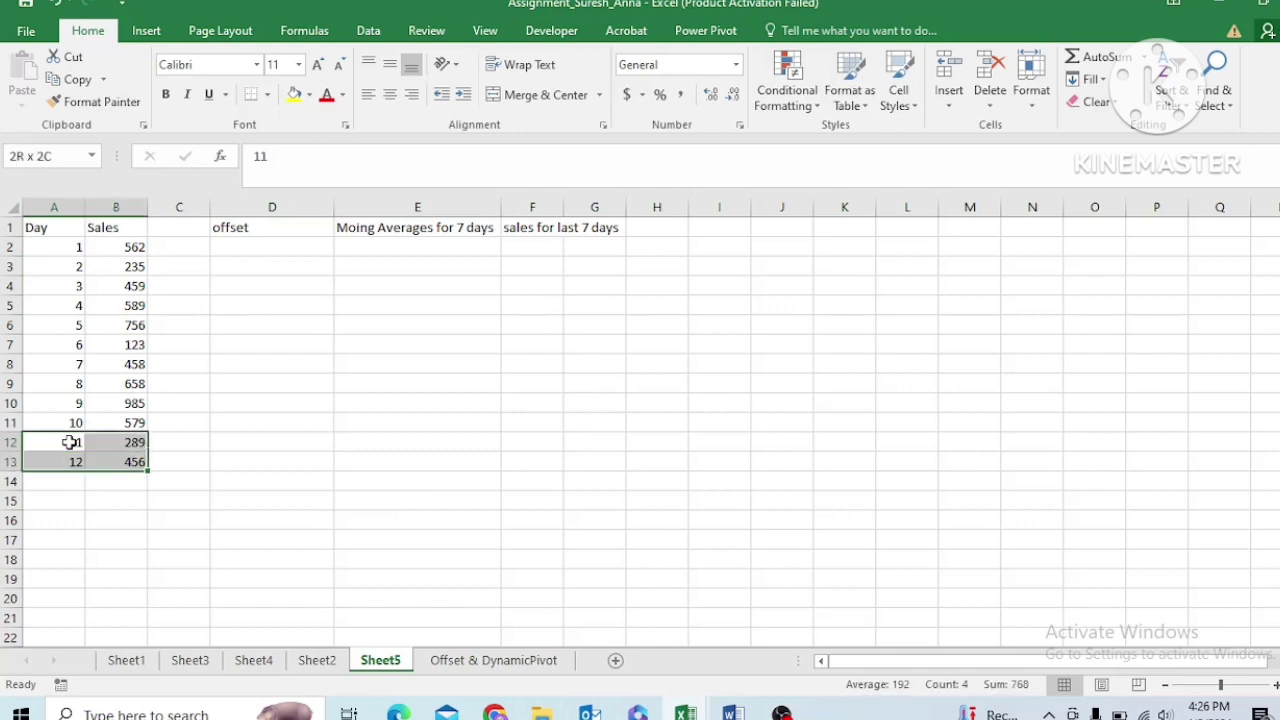
key(Delete)
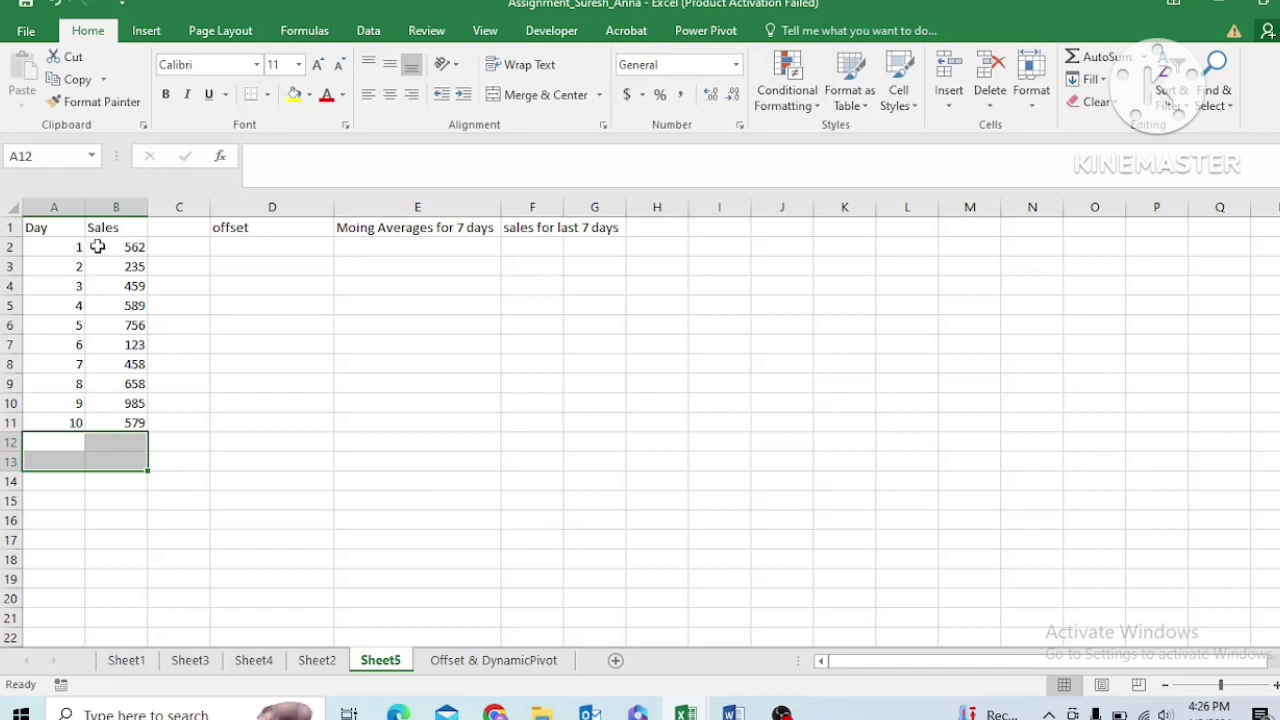
- Change the heading in E1 to "Moing Averages for last 7 days"
click(458, 229)
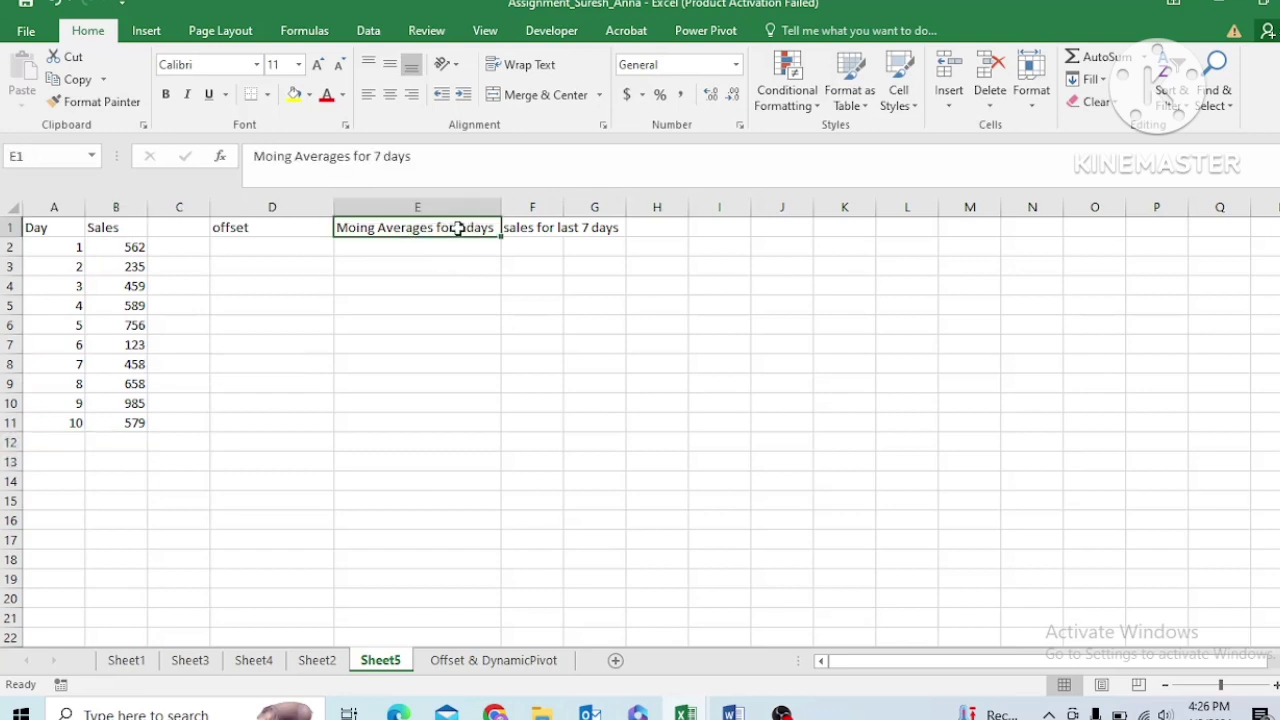
double_click(458, 228)
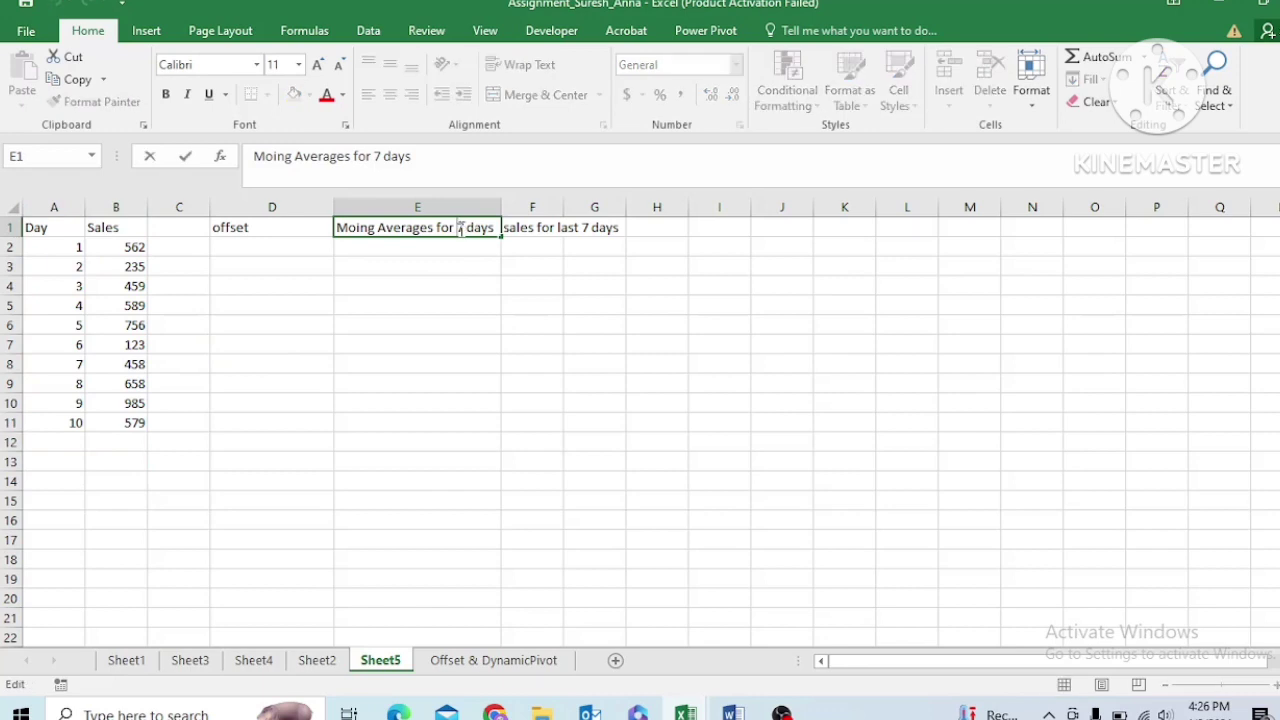
text(last)
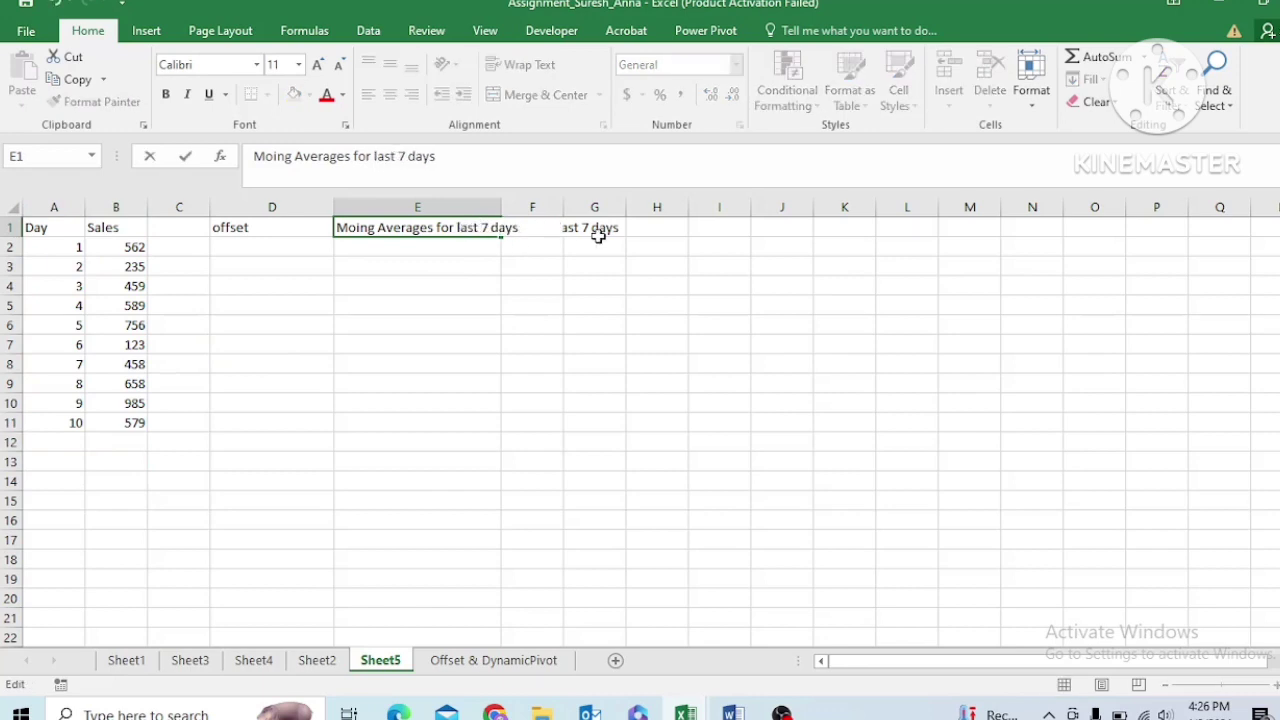
click(597, 232)
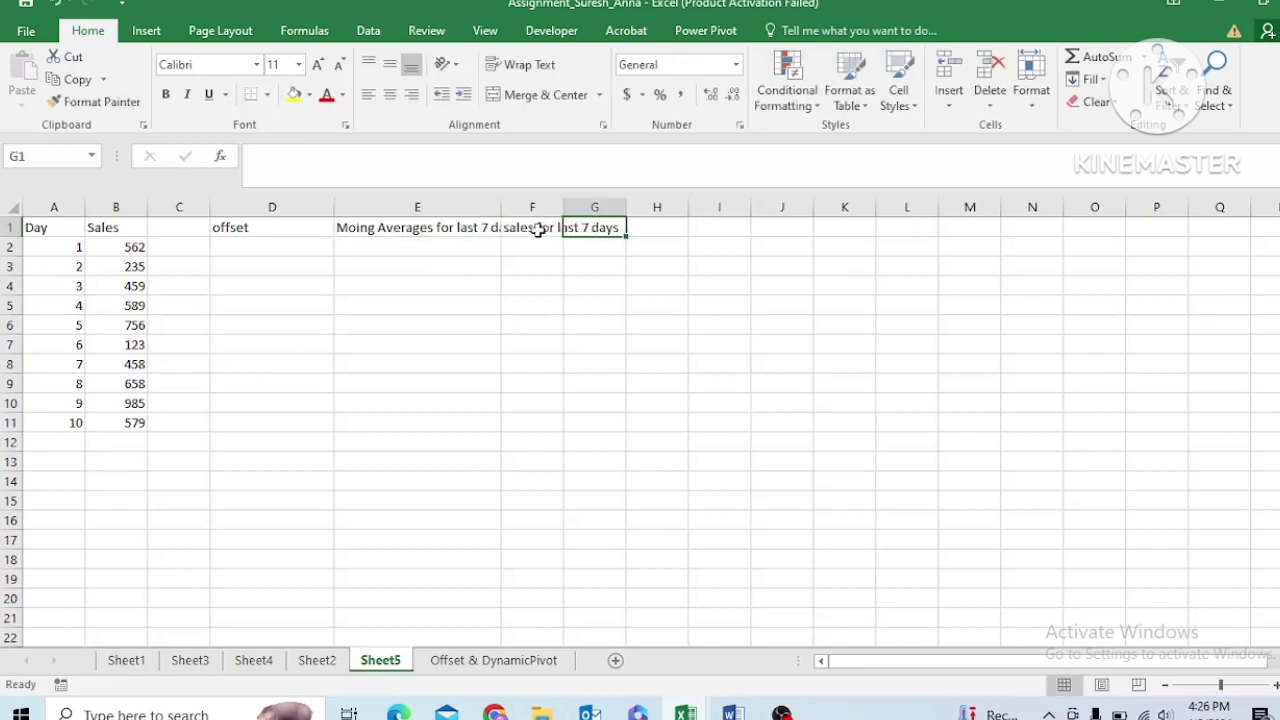
- AutoFit the widths of columns E and F to the headings in E1:F1
click(538, 230)
click(452, 240)
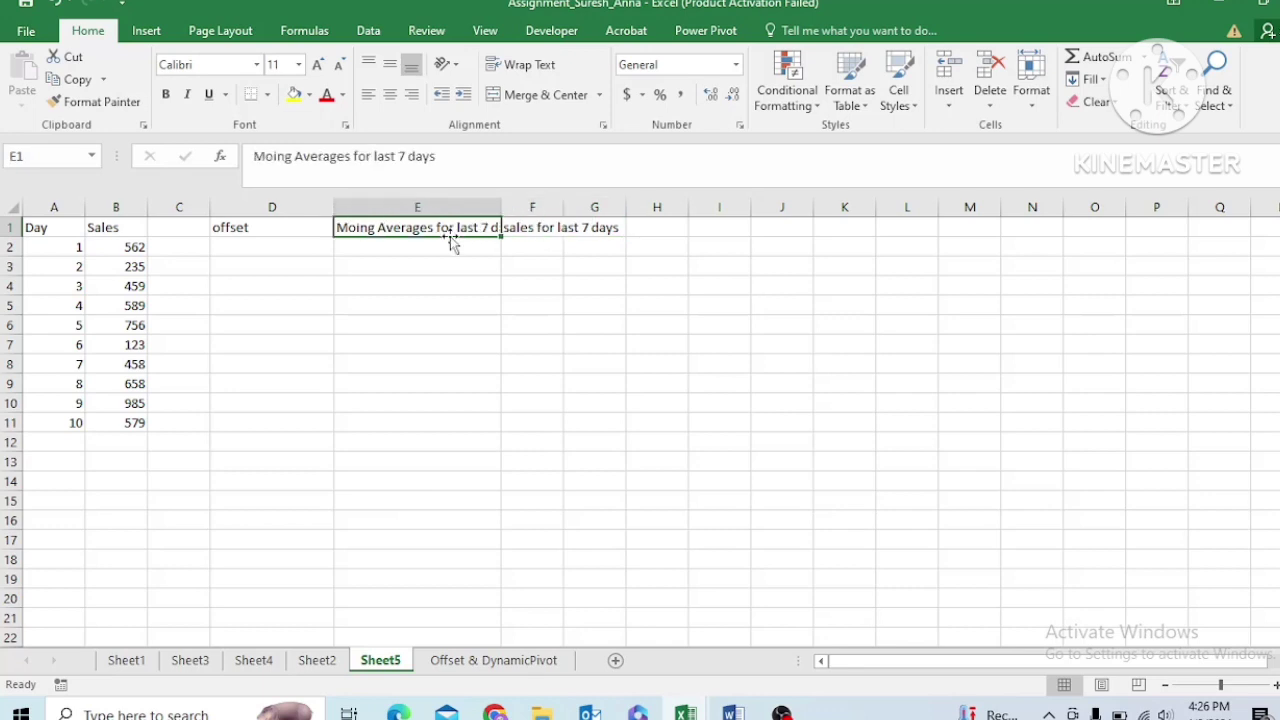
key(Right)
click(450, 236)
key(shift+Right)
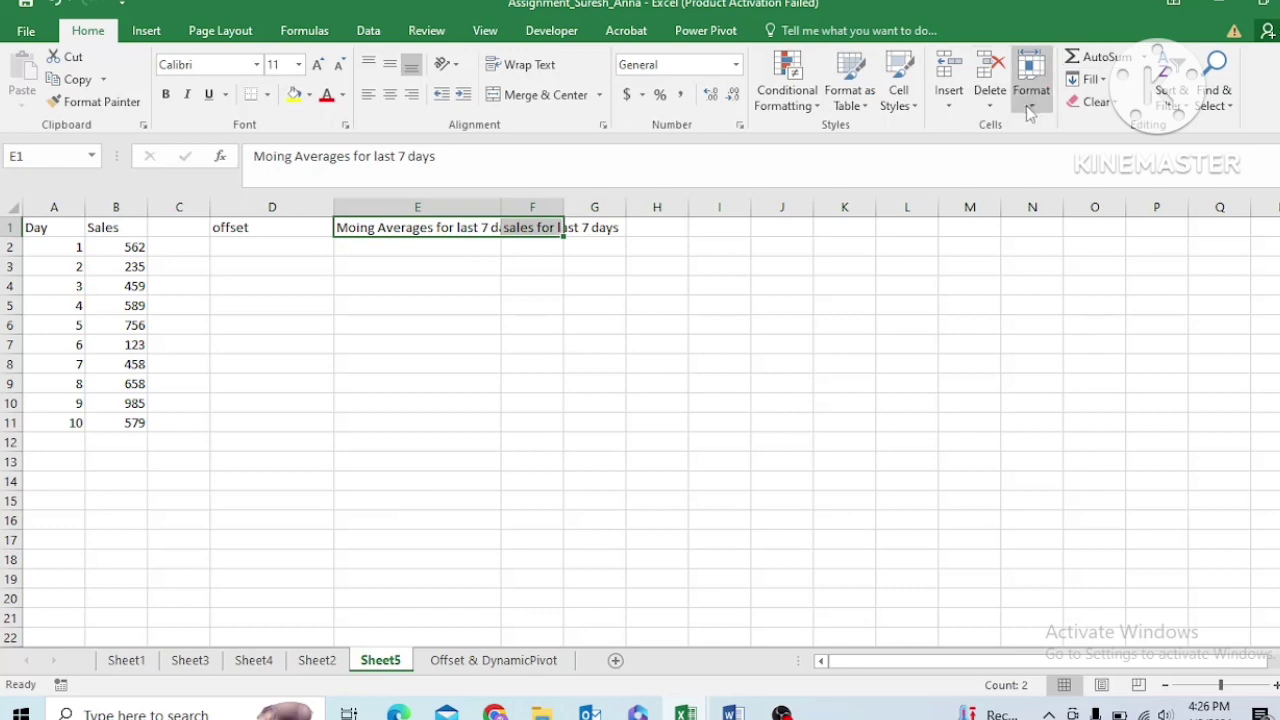
click(1031, 92)
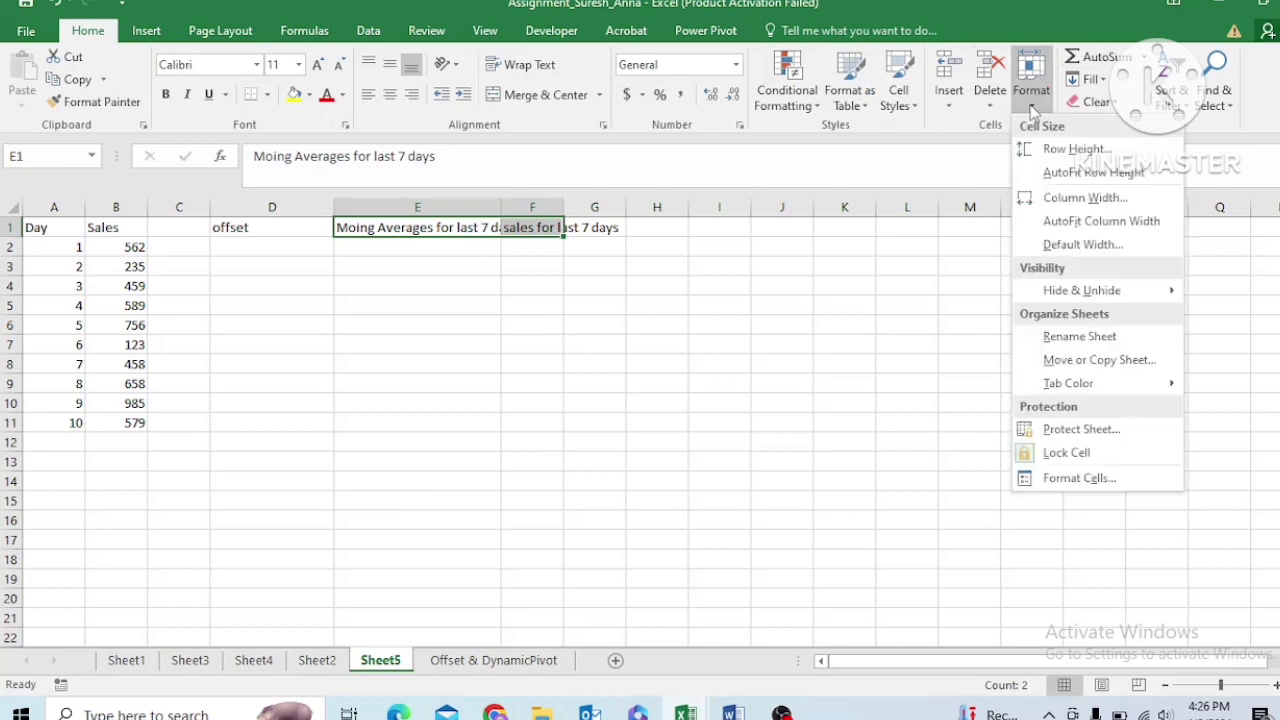
click(1070, 224)
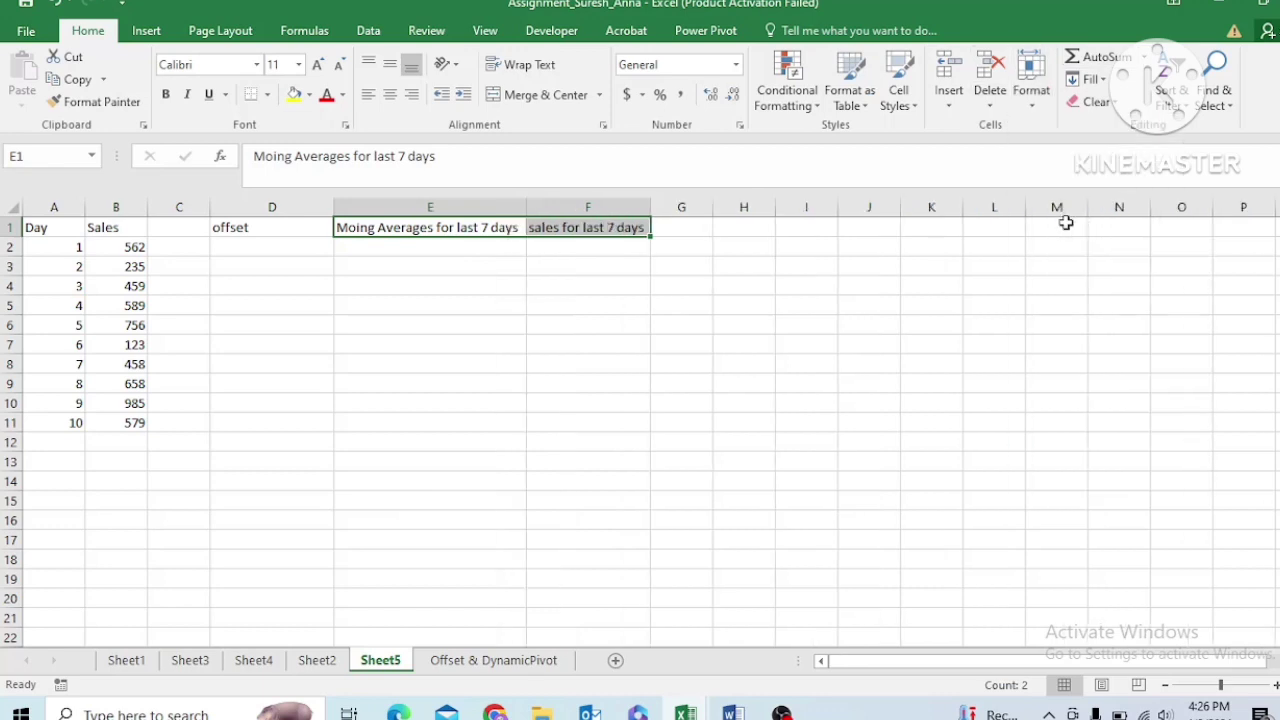
- Enter the formula =OFFSET($A$1,5,0) in D2 under the offset heading
click(460, 250)
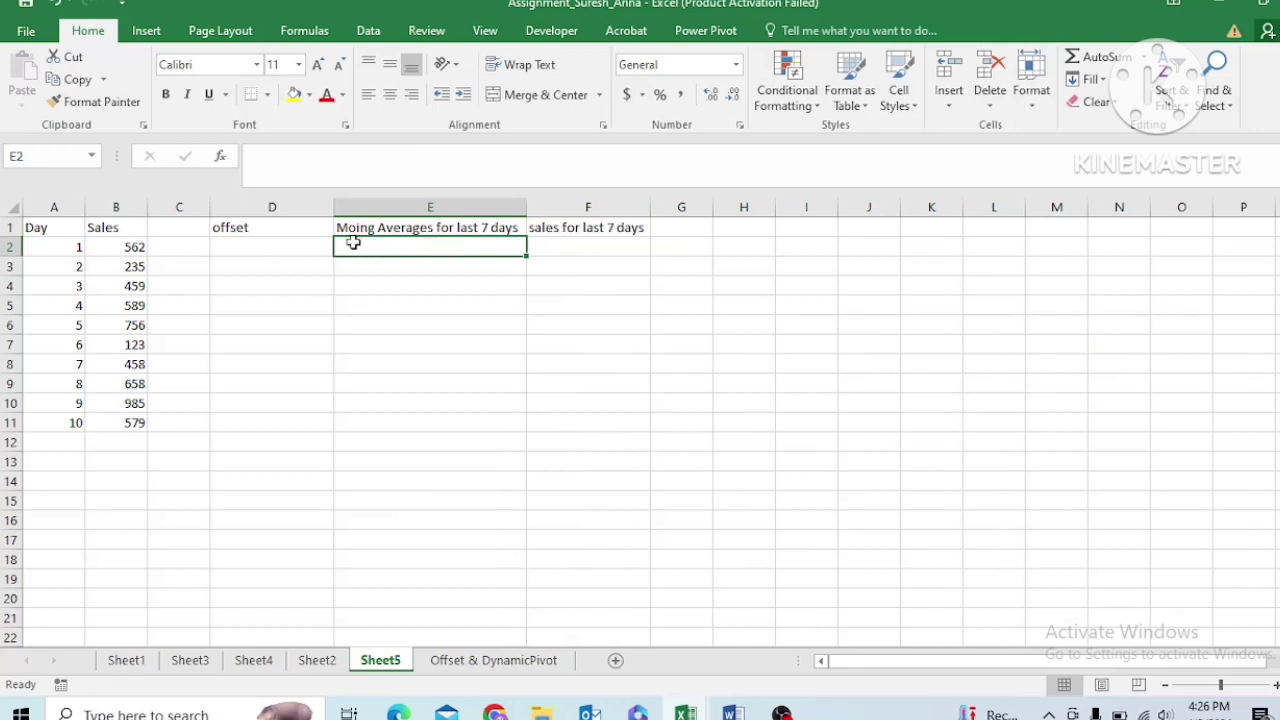
click(283, 249)
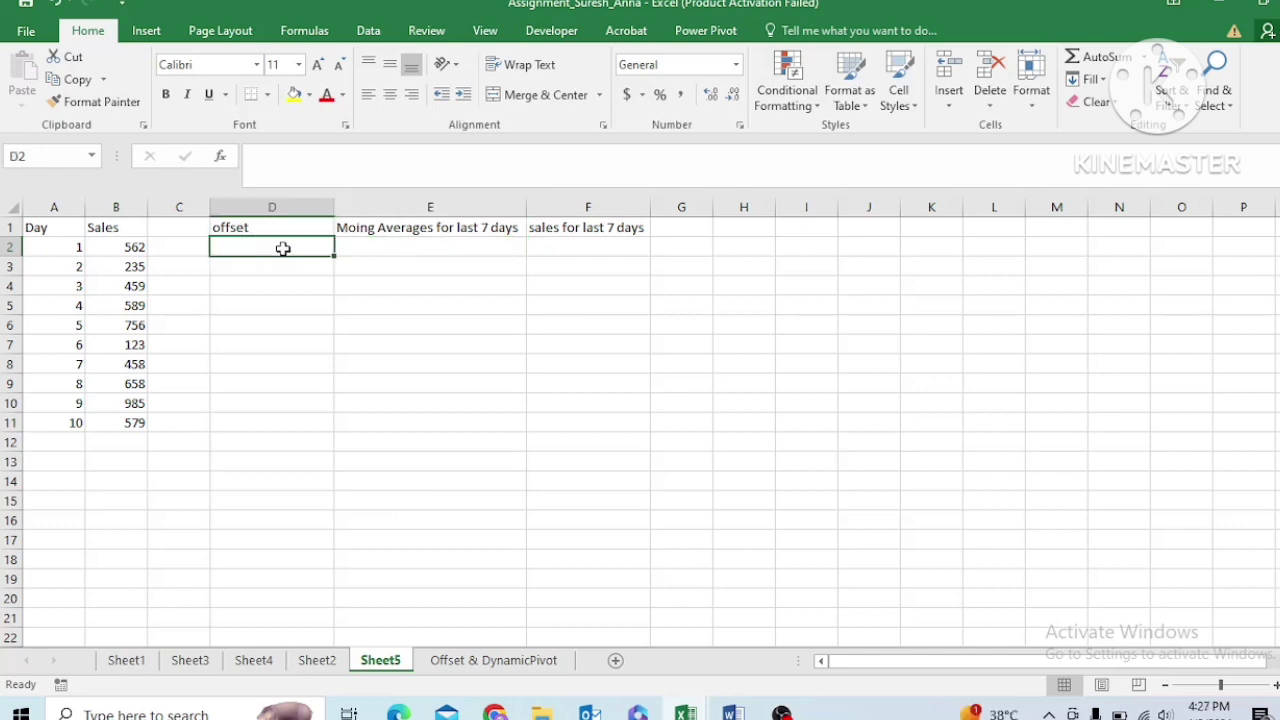
text(=)
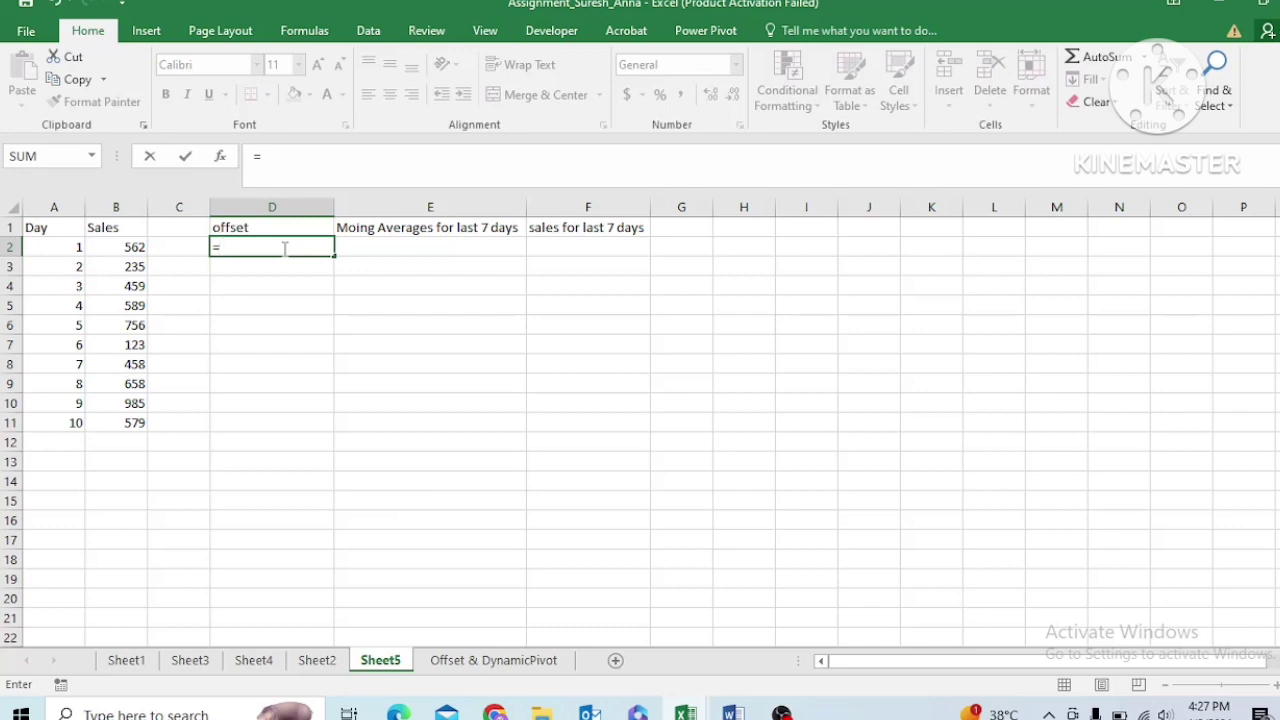
text(off)
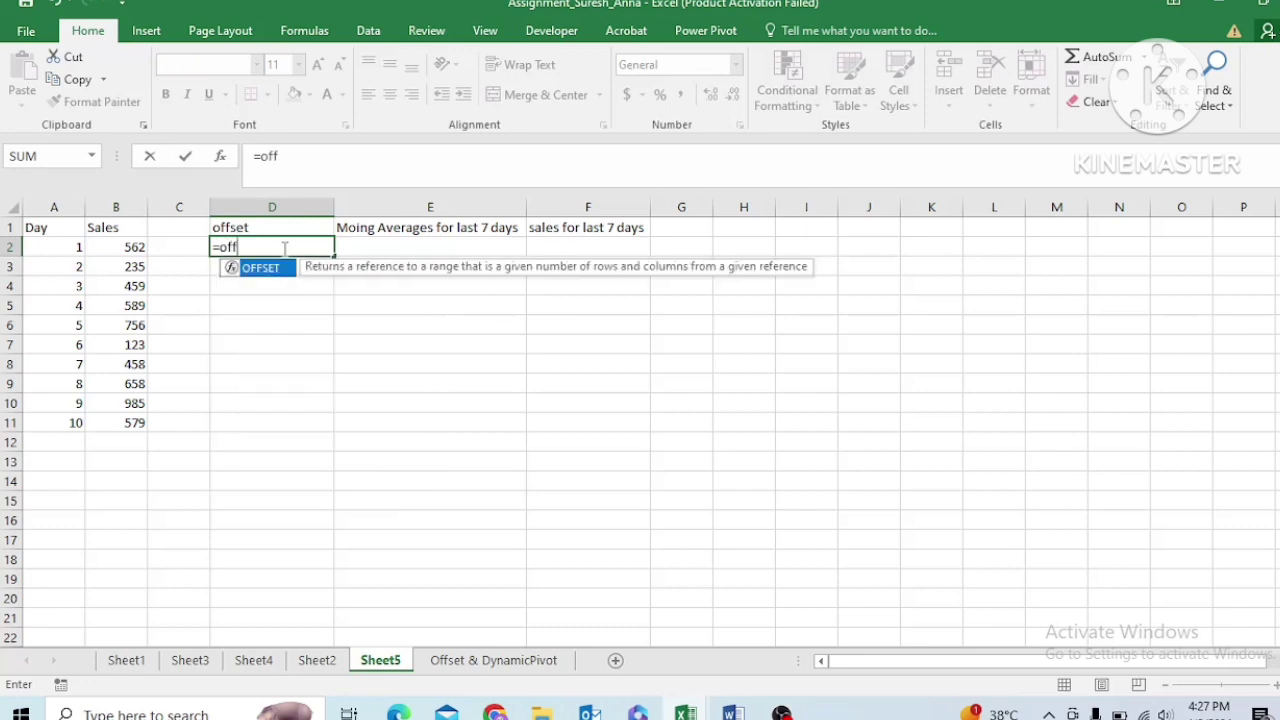
key(Tab)
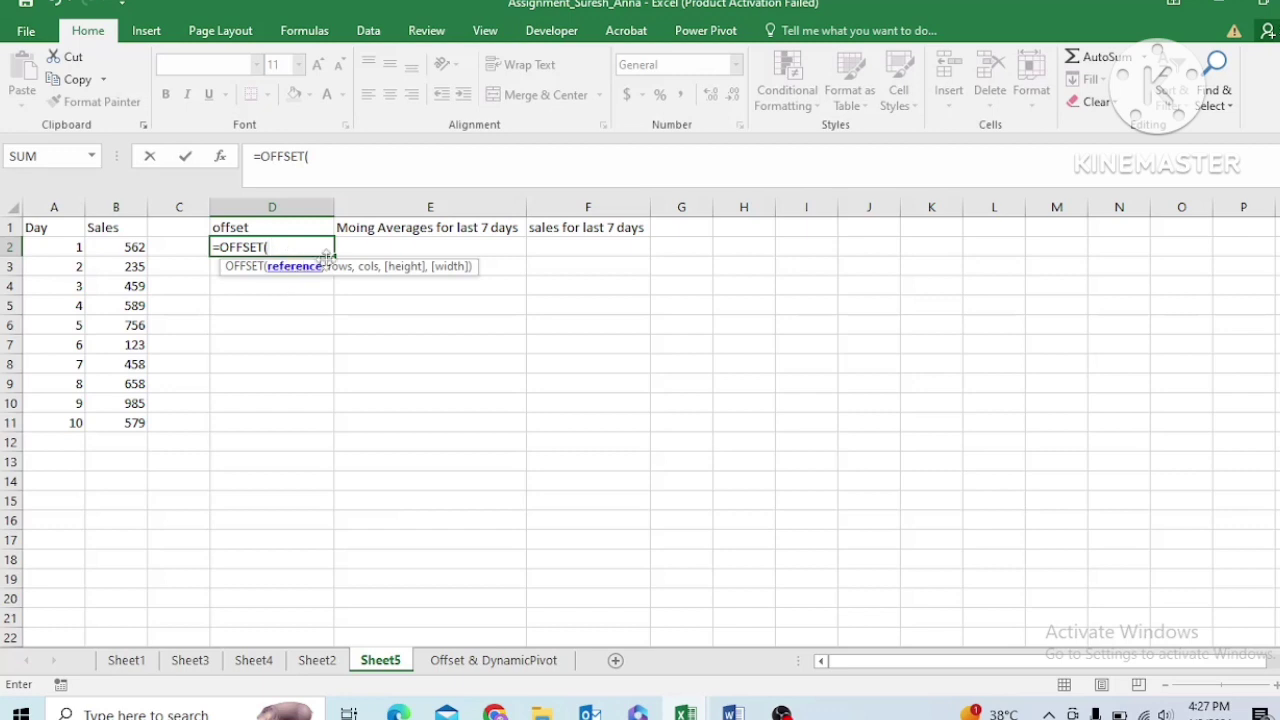
click(64, 231)
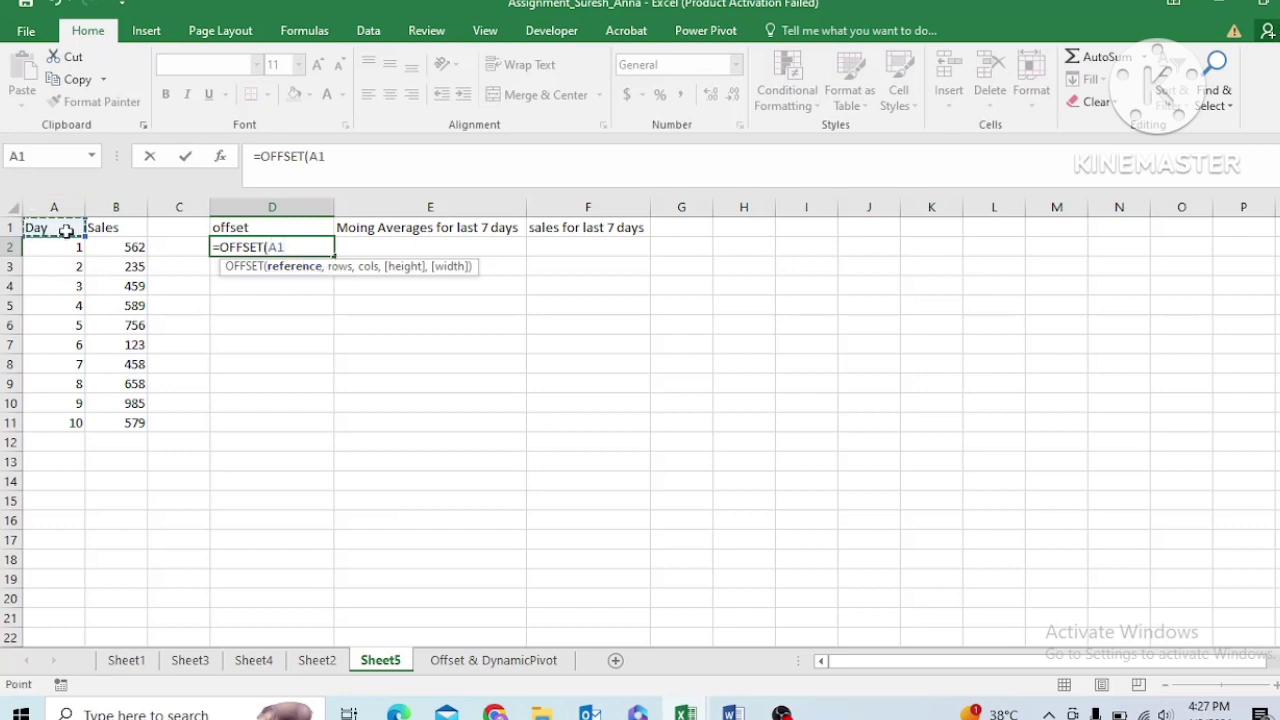
key(F4)
text(,5)
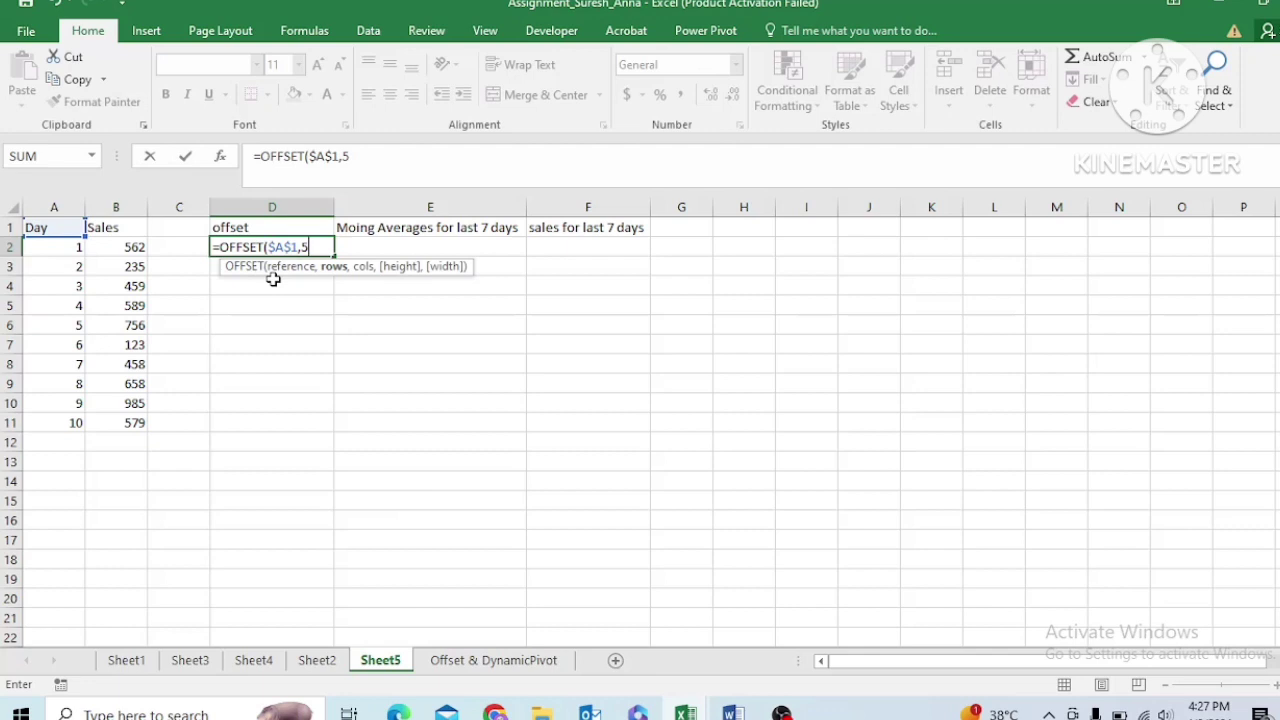
text(,)
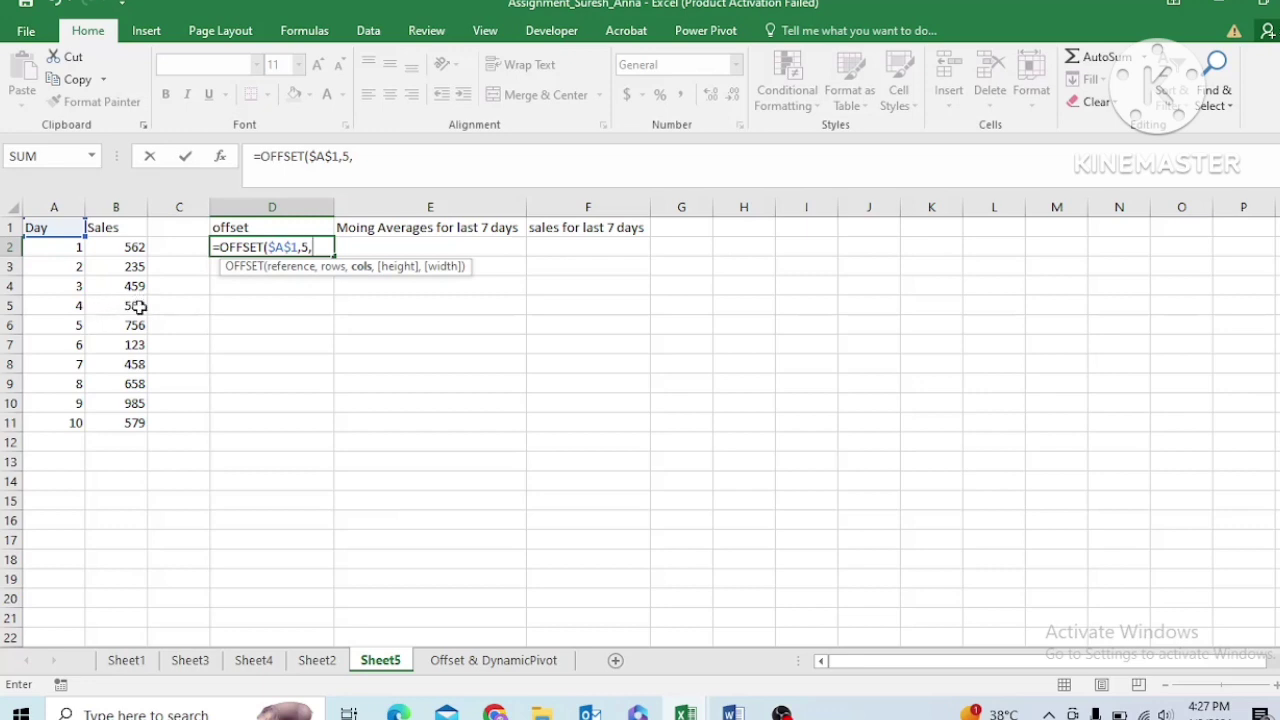
text(0))
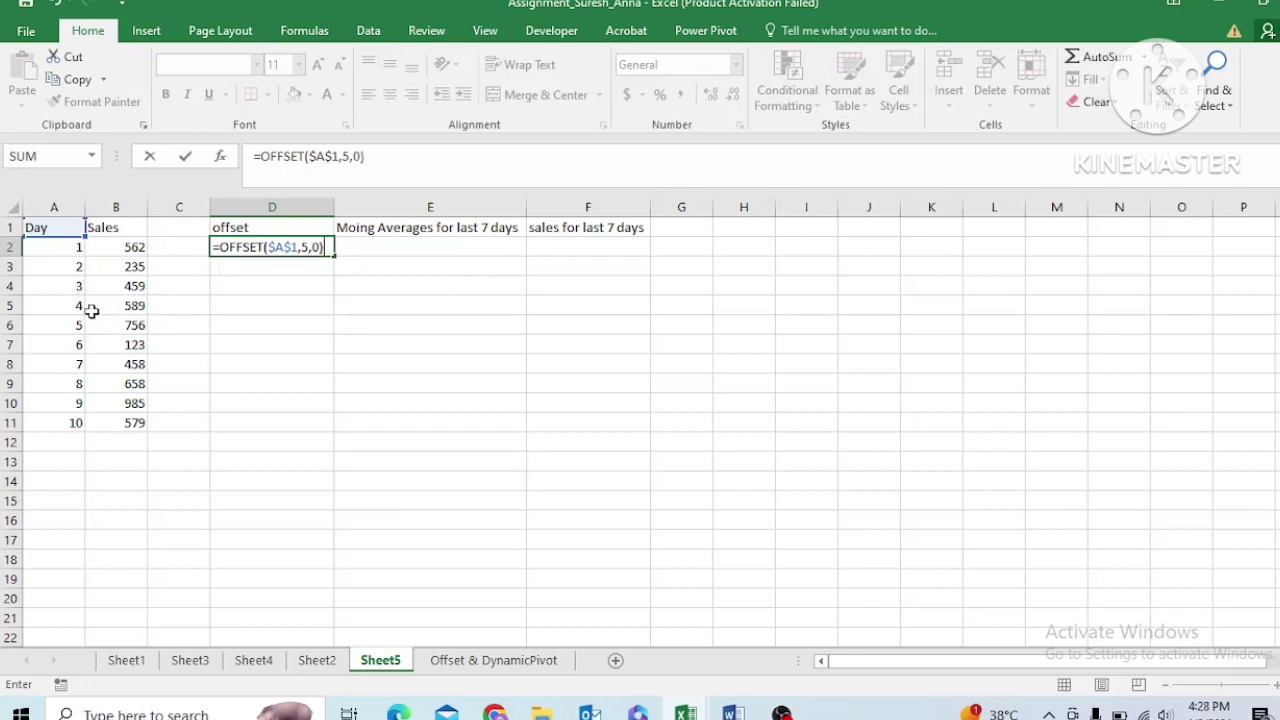
key(Return)
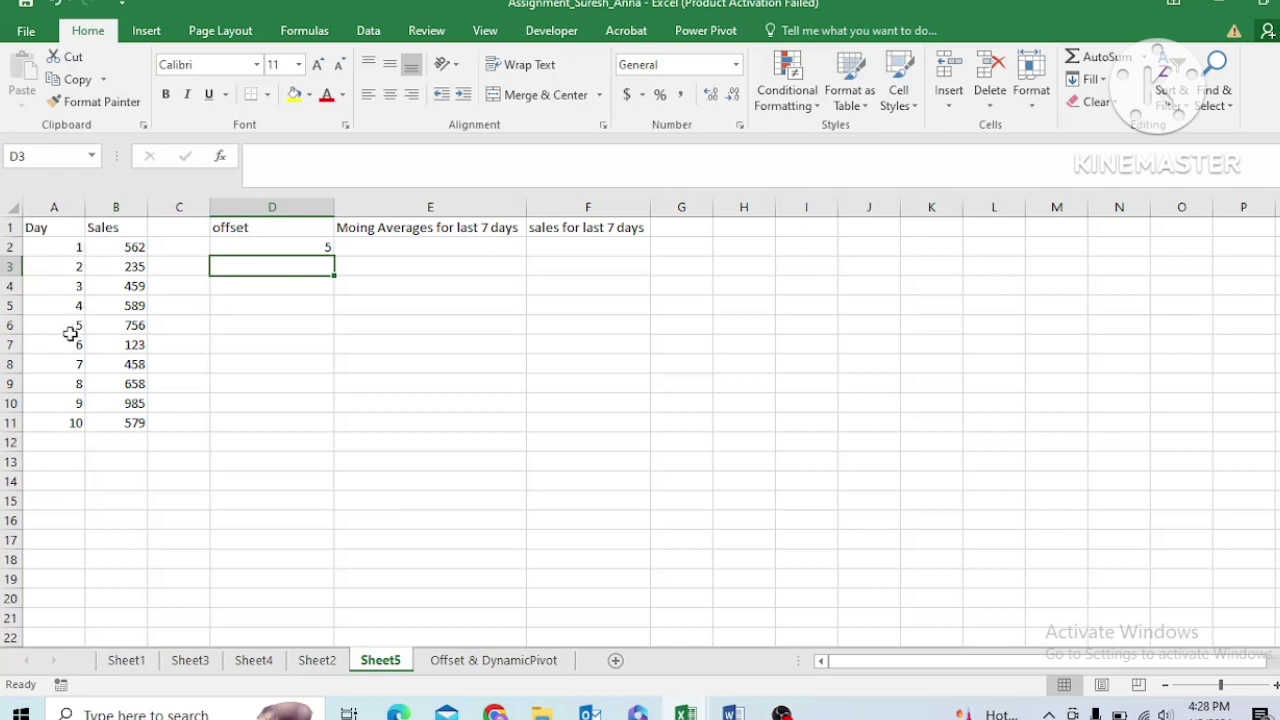
- Set the cols argument of the OFFSET formula in D2 to 1
click(301, 247)
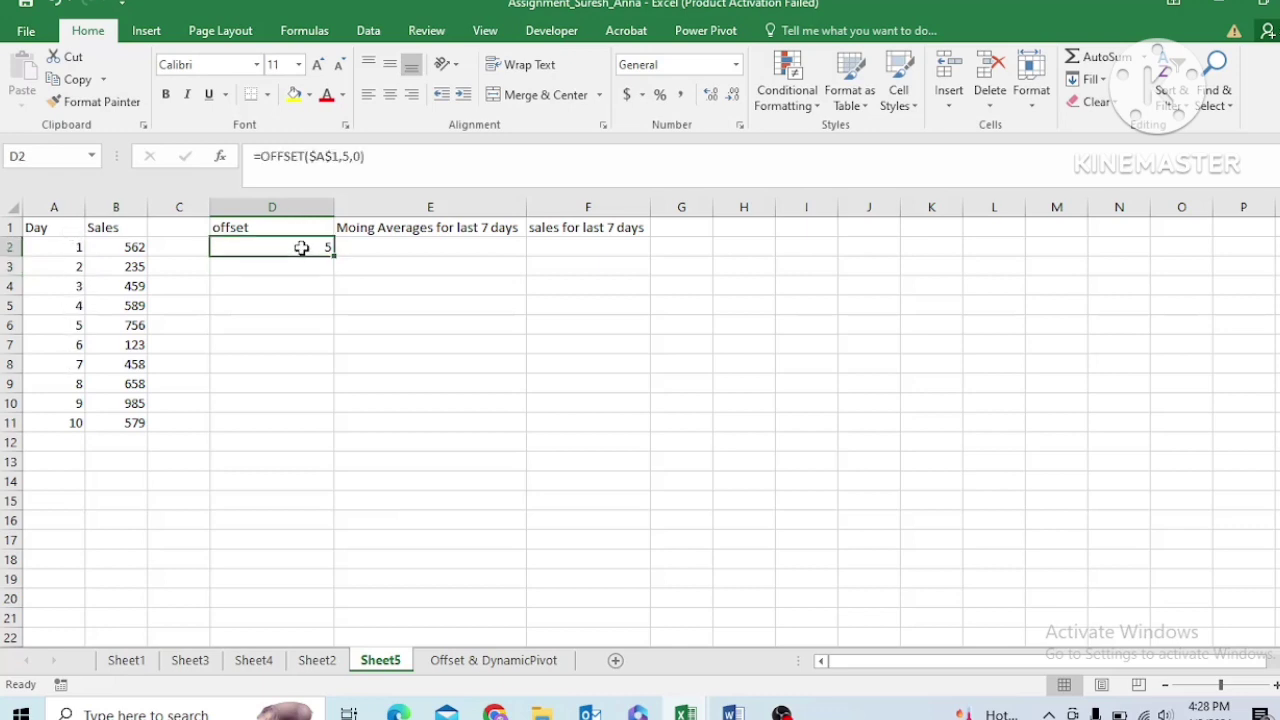
click(362, 157)
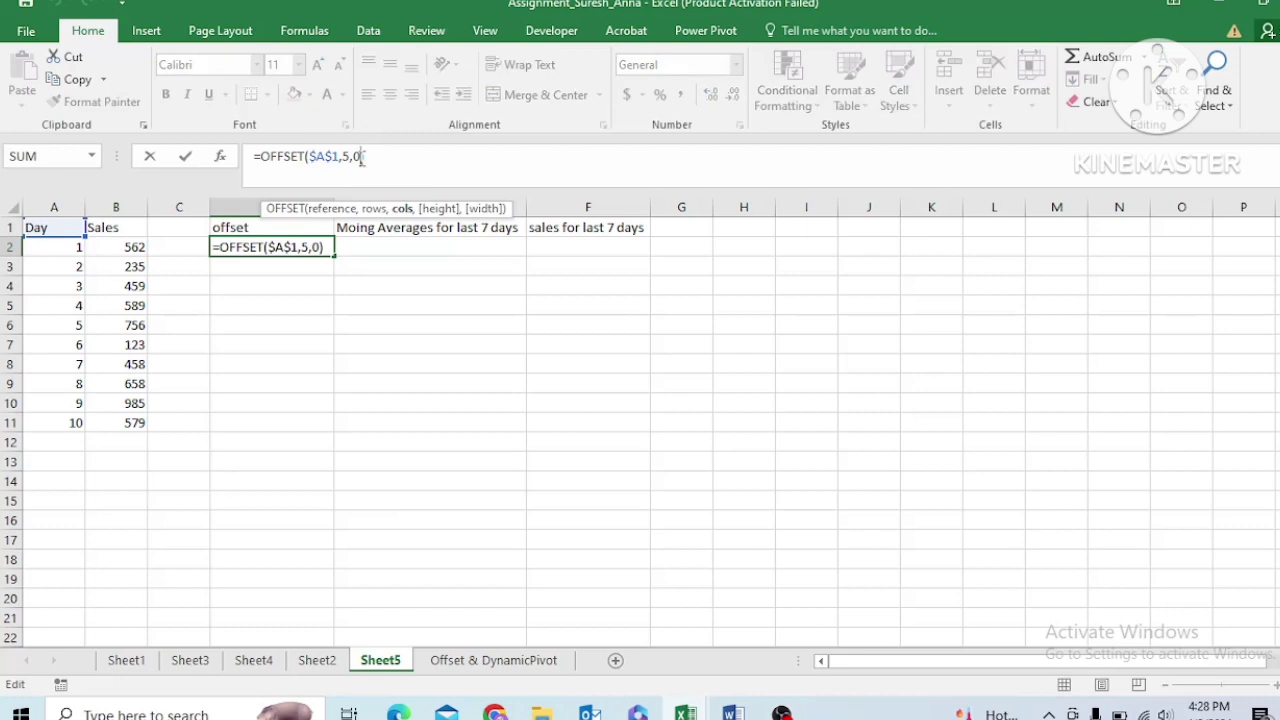
key(BackSpace)
text(1)
key(Return)
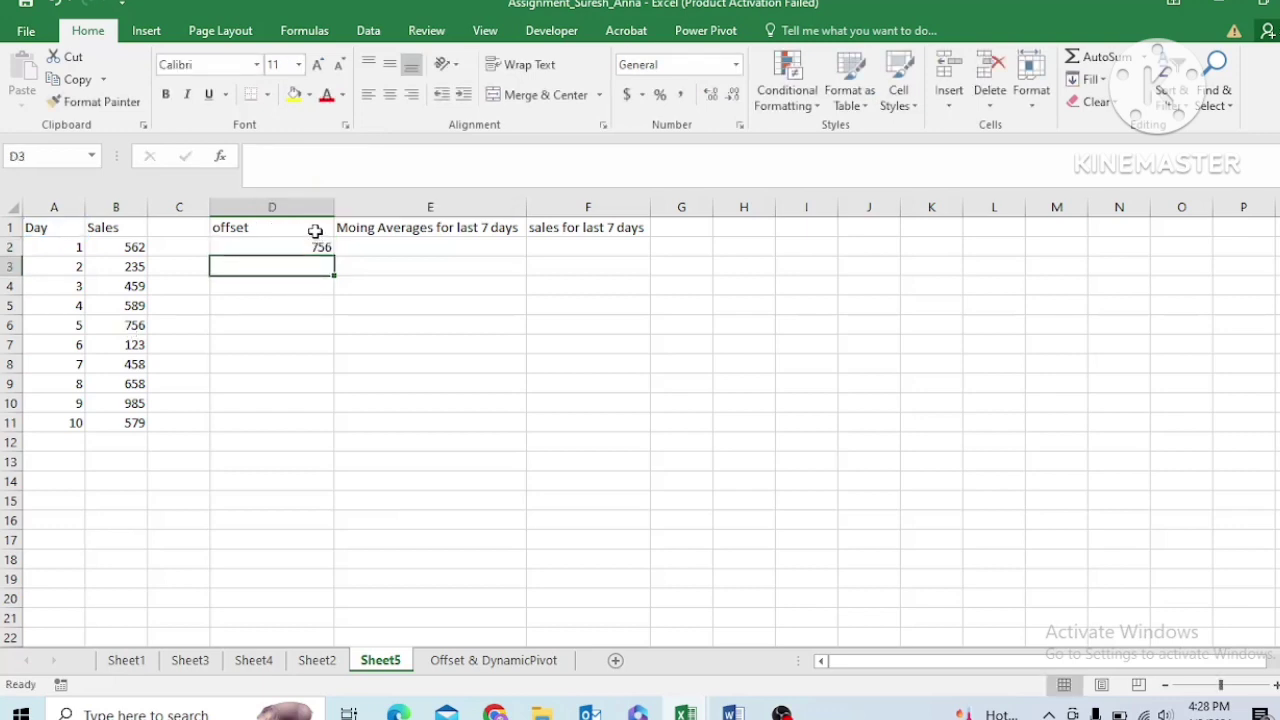
- Begin an AVERAGE formula in E2 with a nested OFFSET that takes B1 as its reference
click(309, 248)
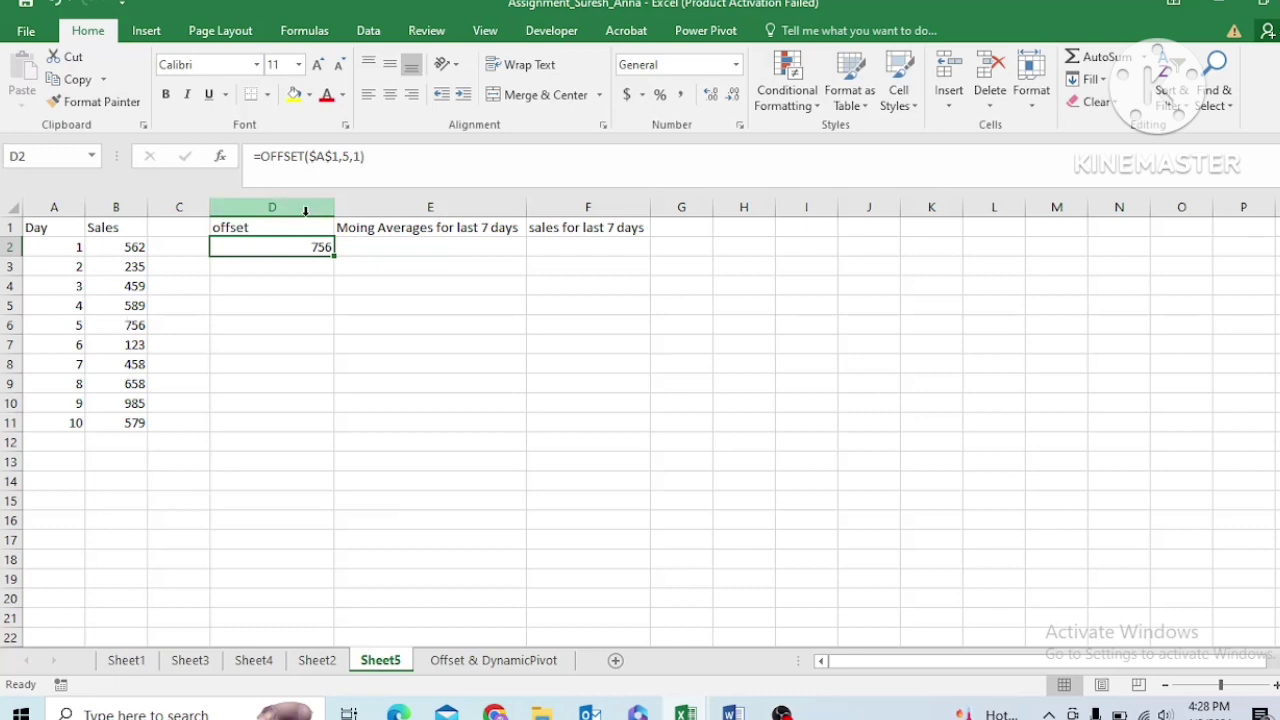
click(372, 248)
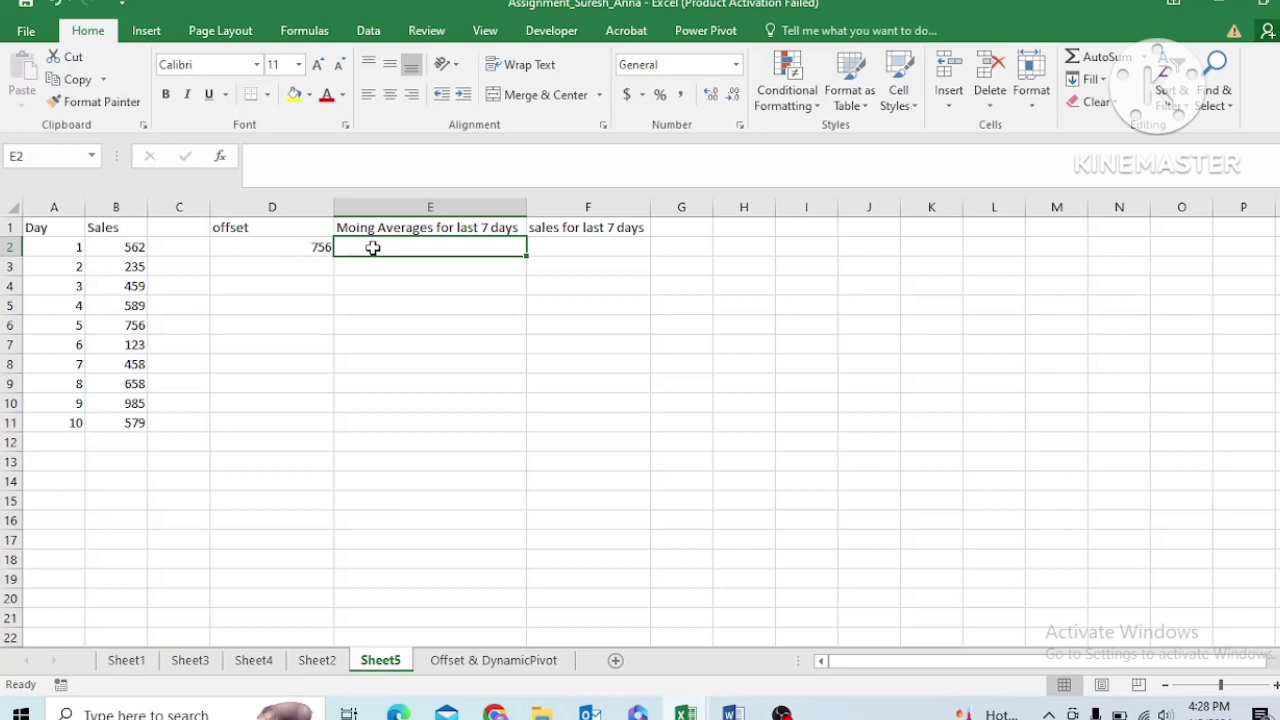
text(=)
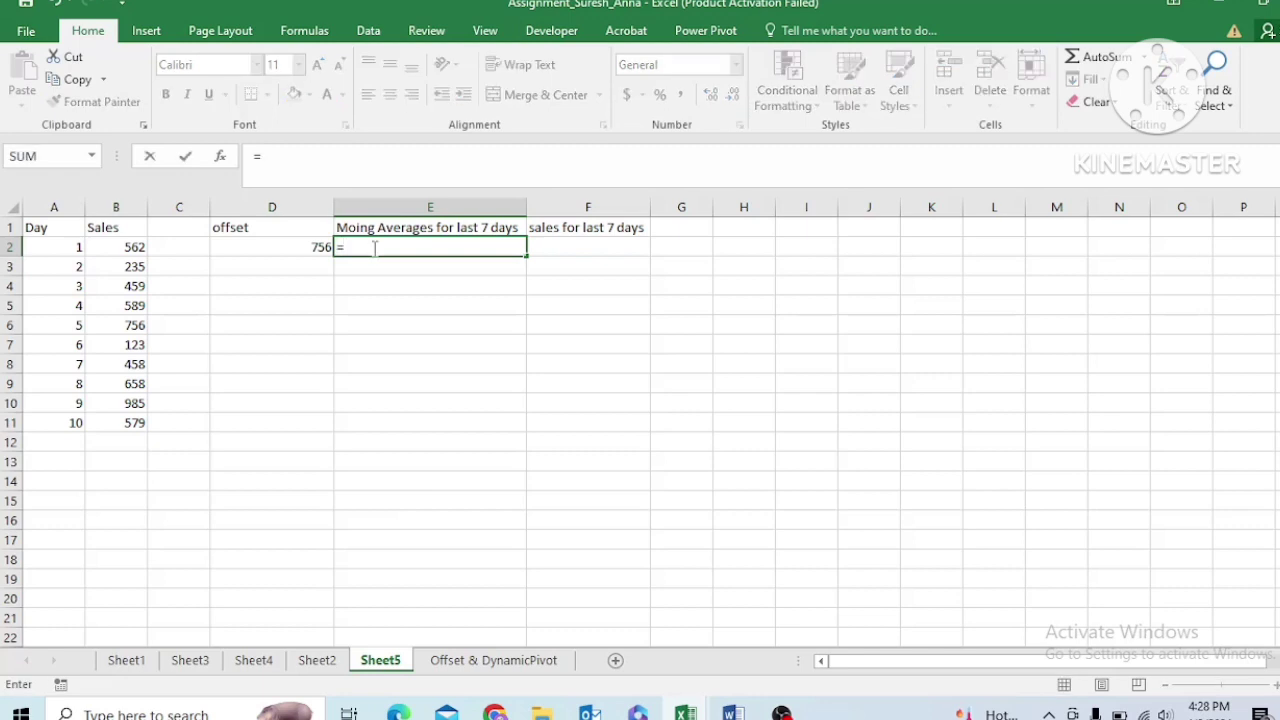
text(avera)
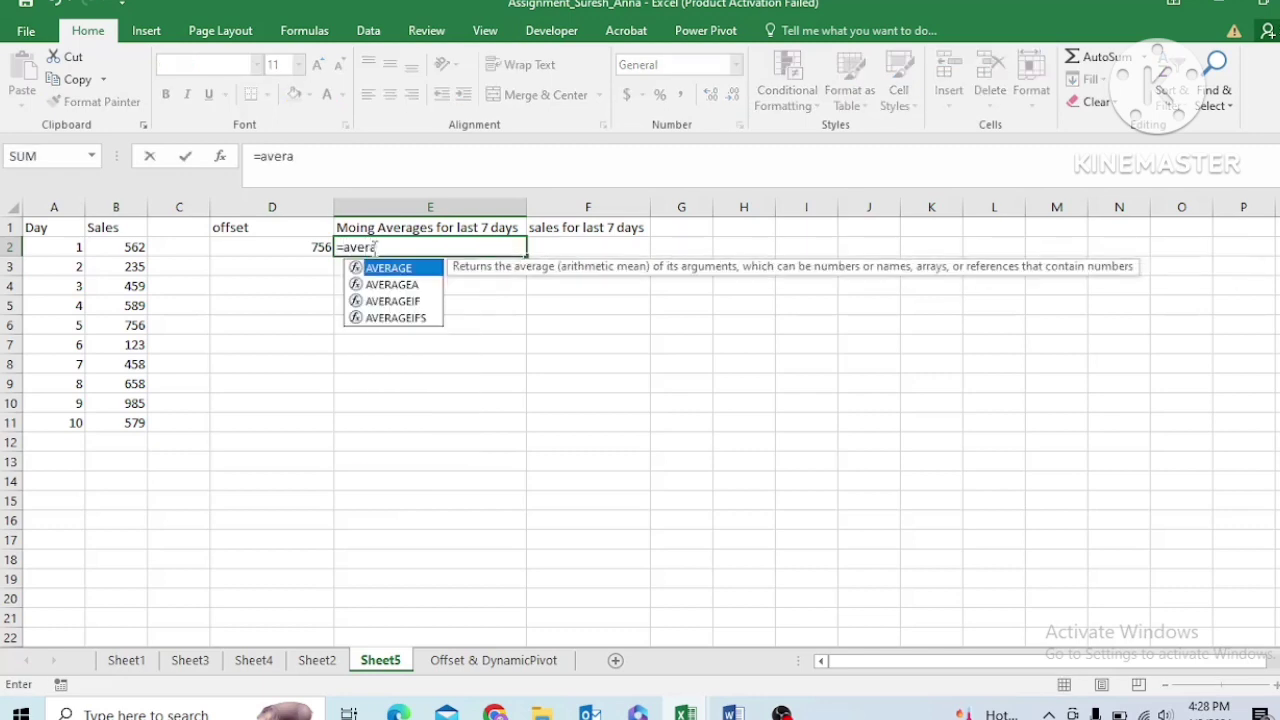
key(Tab)
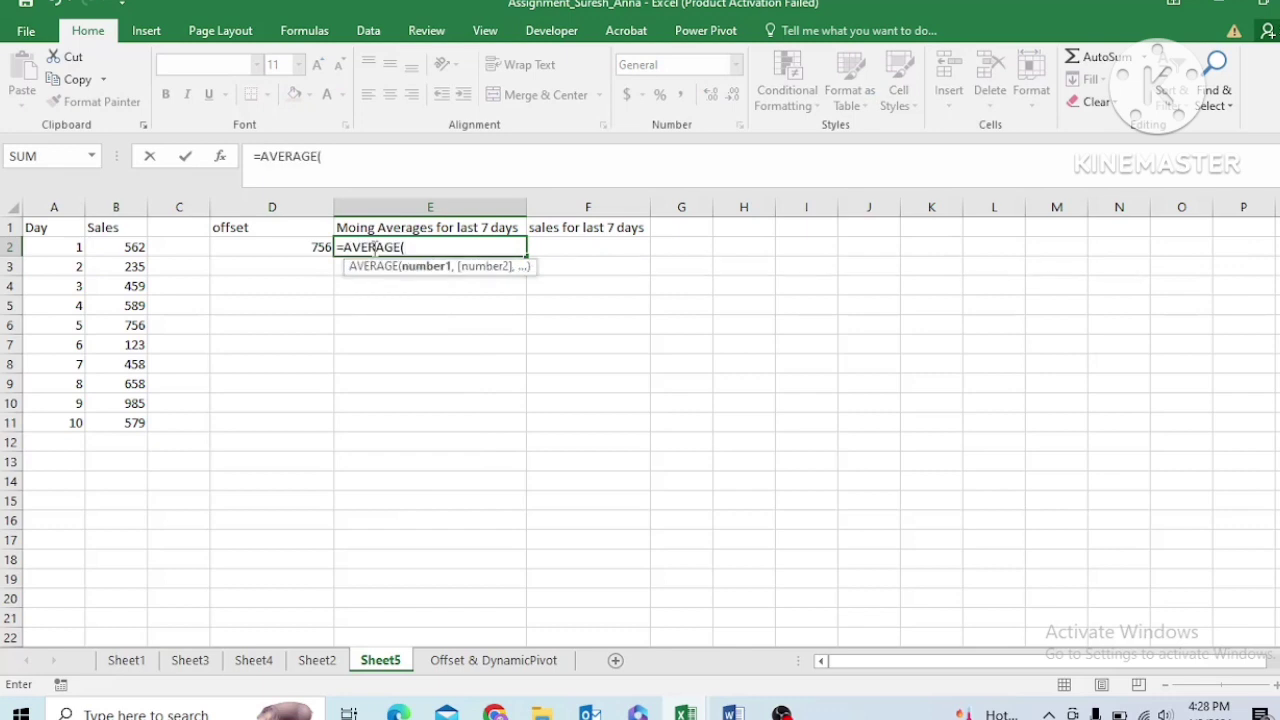
text(off)
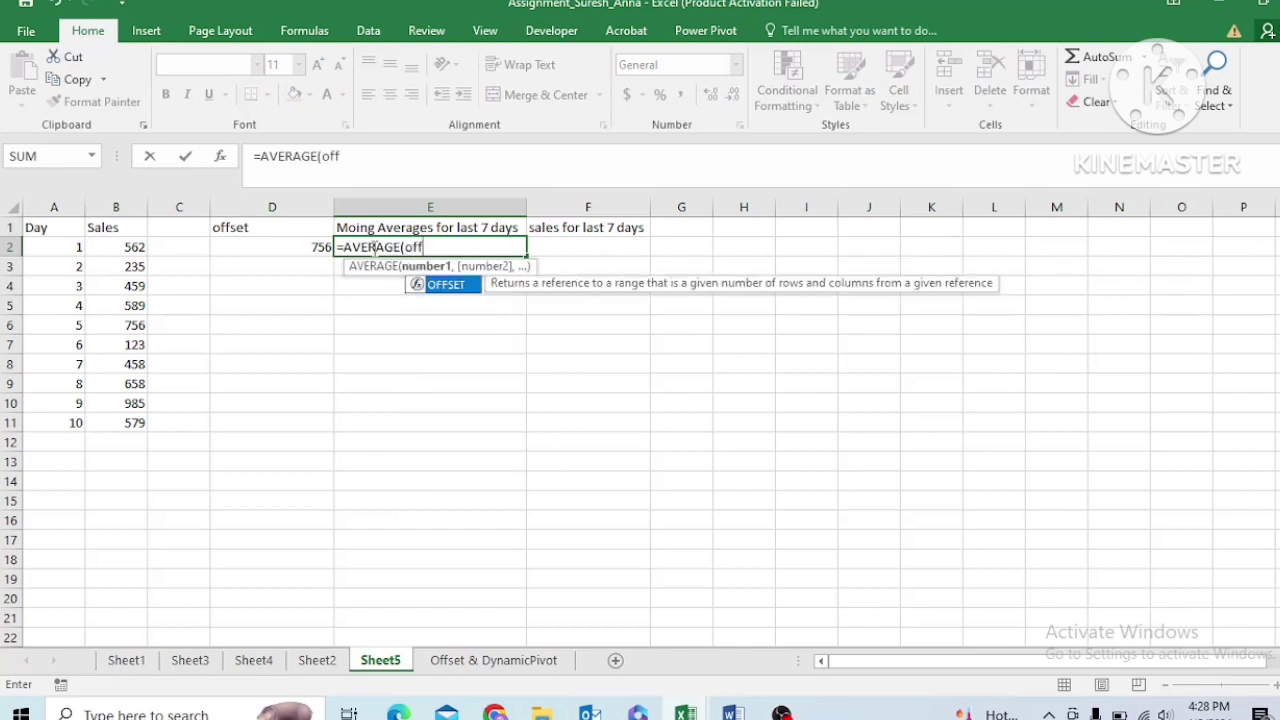
key(Tab)
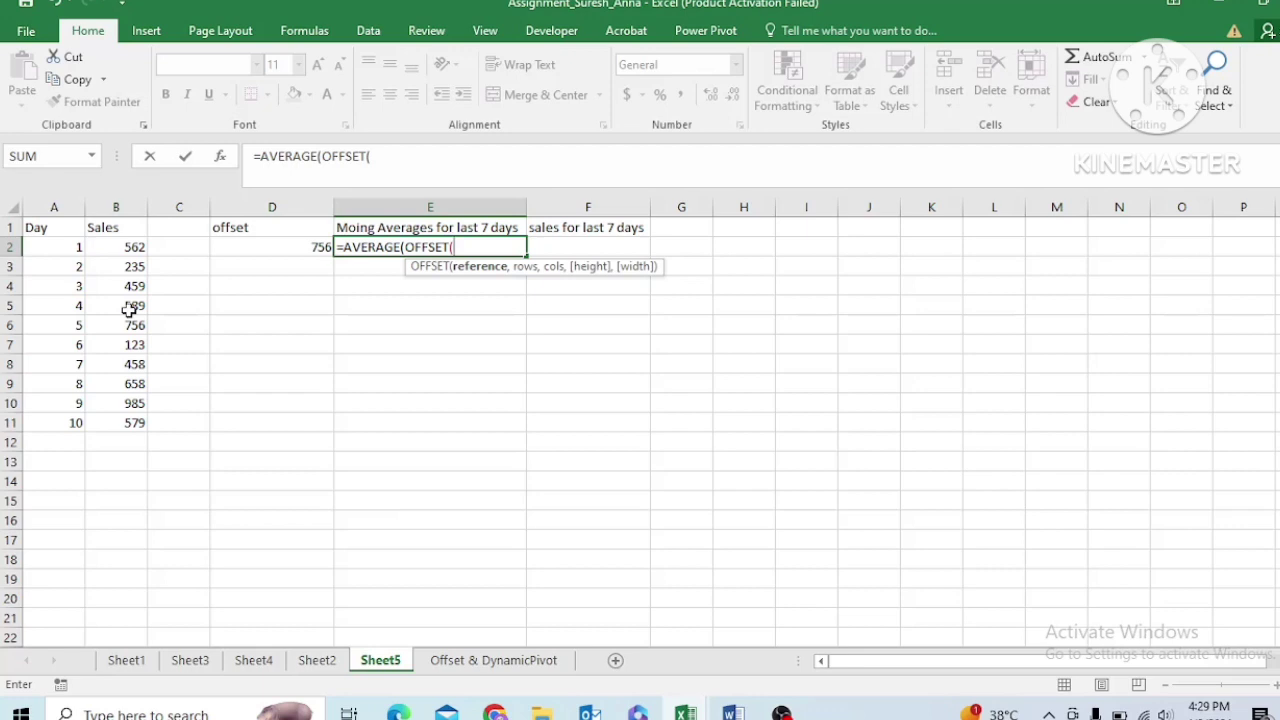
click(121, 230)
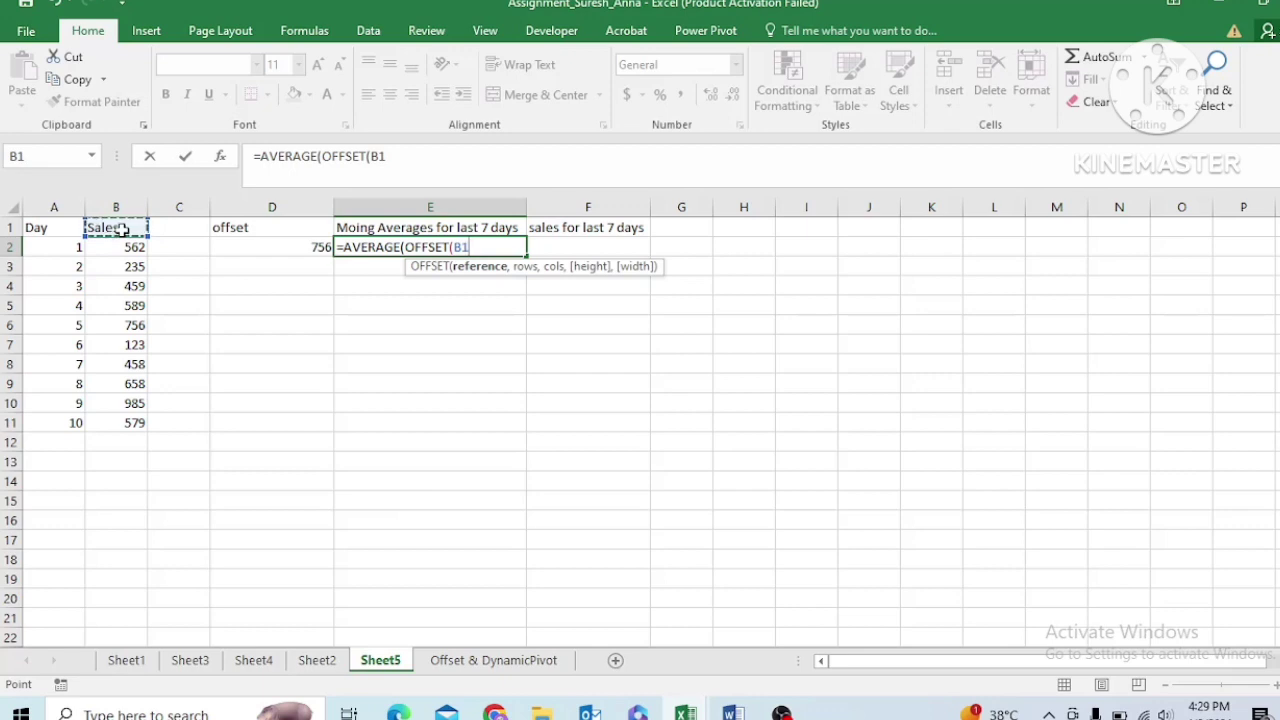
text(,)
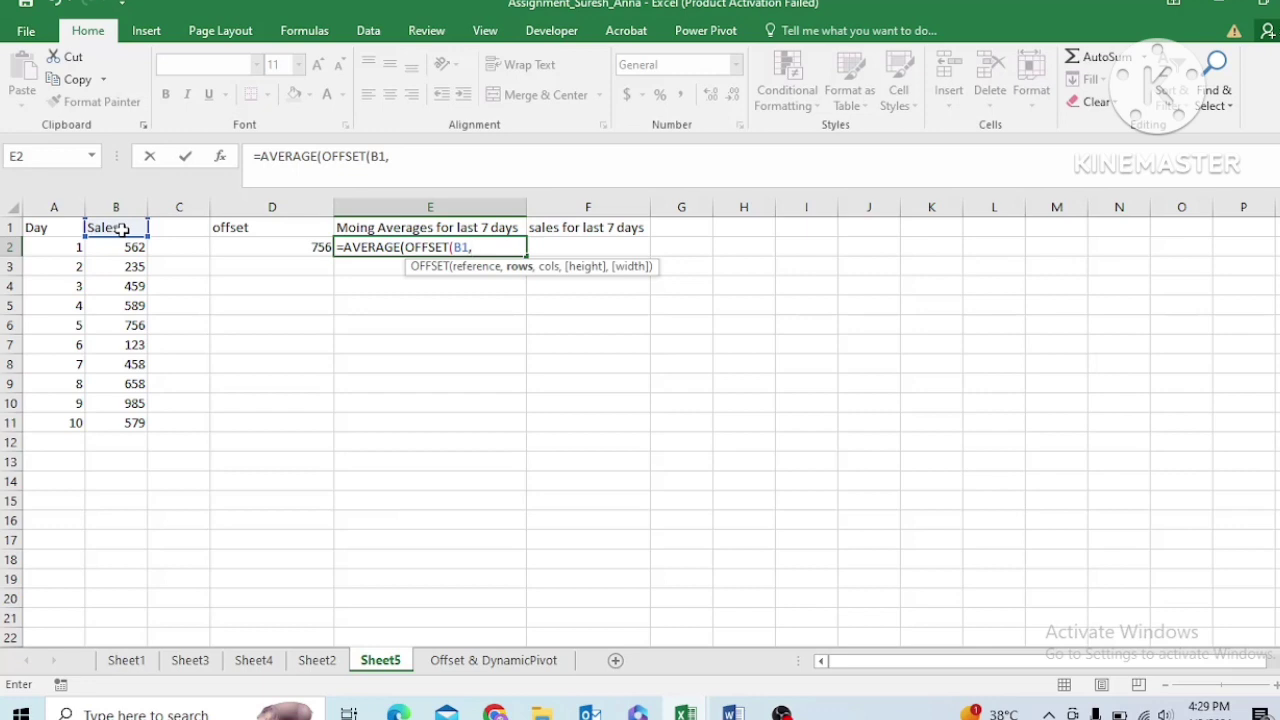
- Complete the E2 formula with rows COUNTA(B:B)-7, cols 0, height 7 and width 1 for the OFFSET
text(counta)
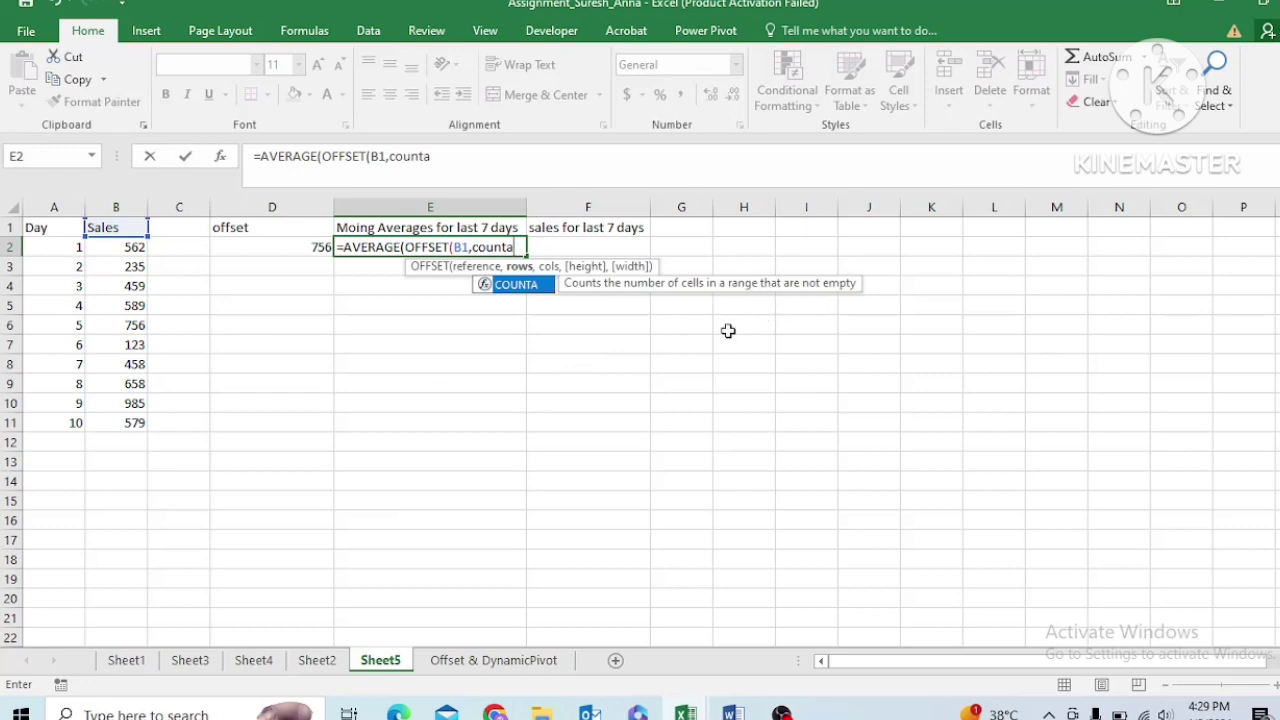
key(Tab)
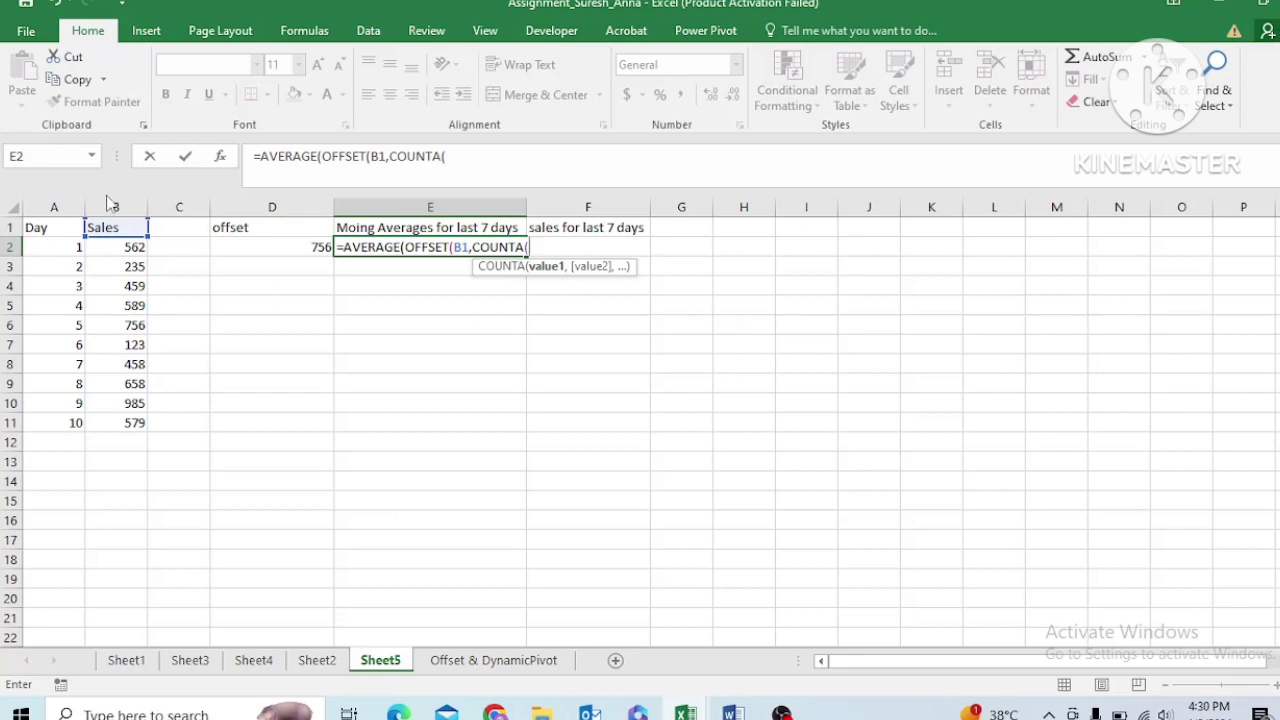
click(117, 205)
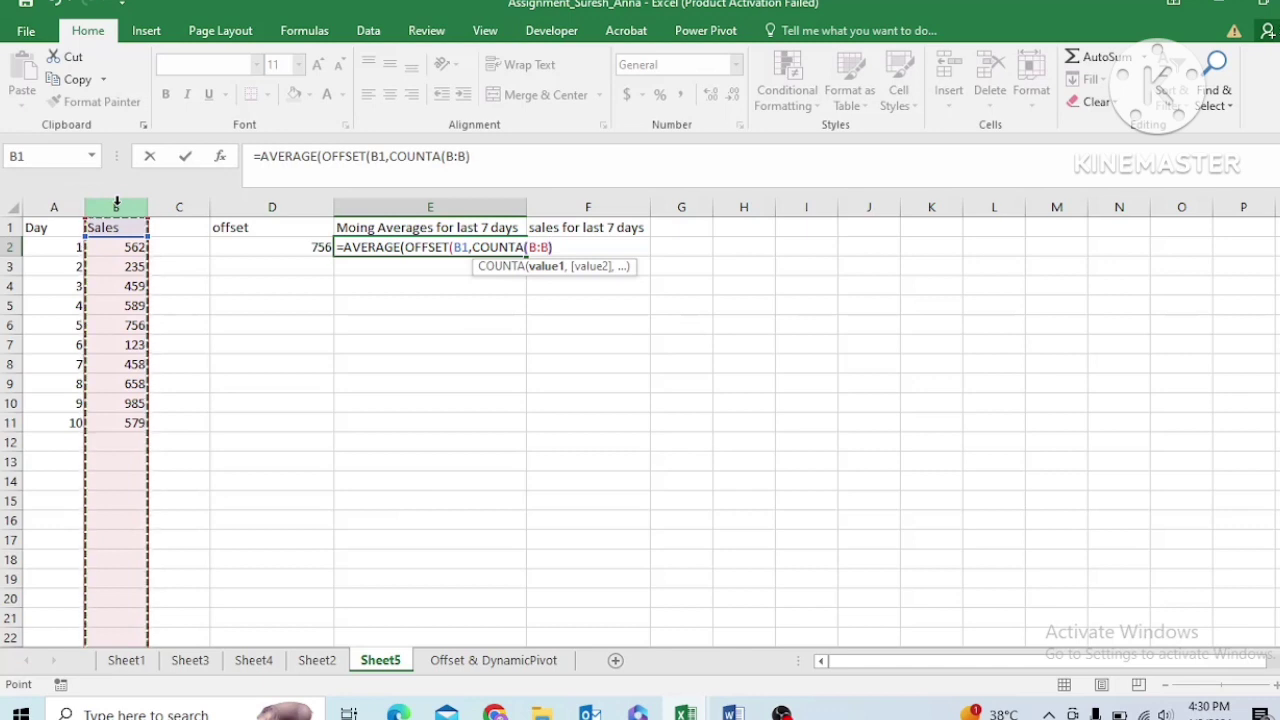
text())
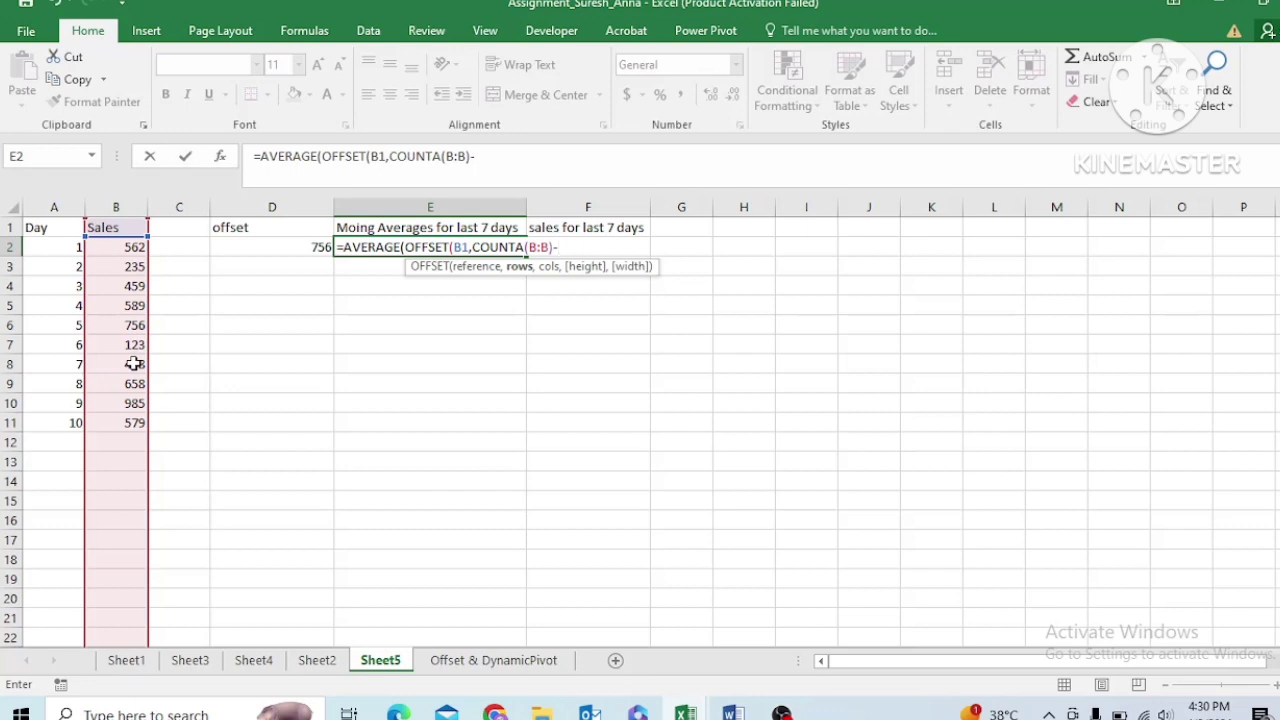
text(7,)
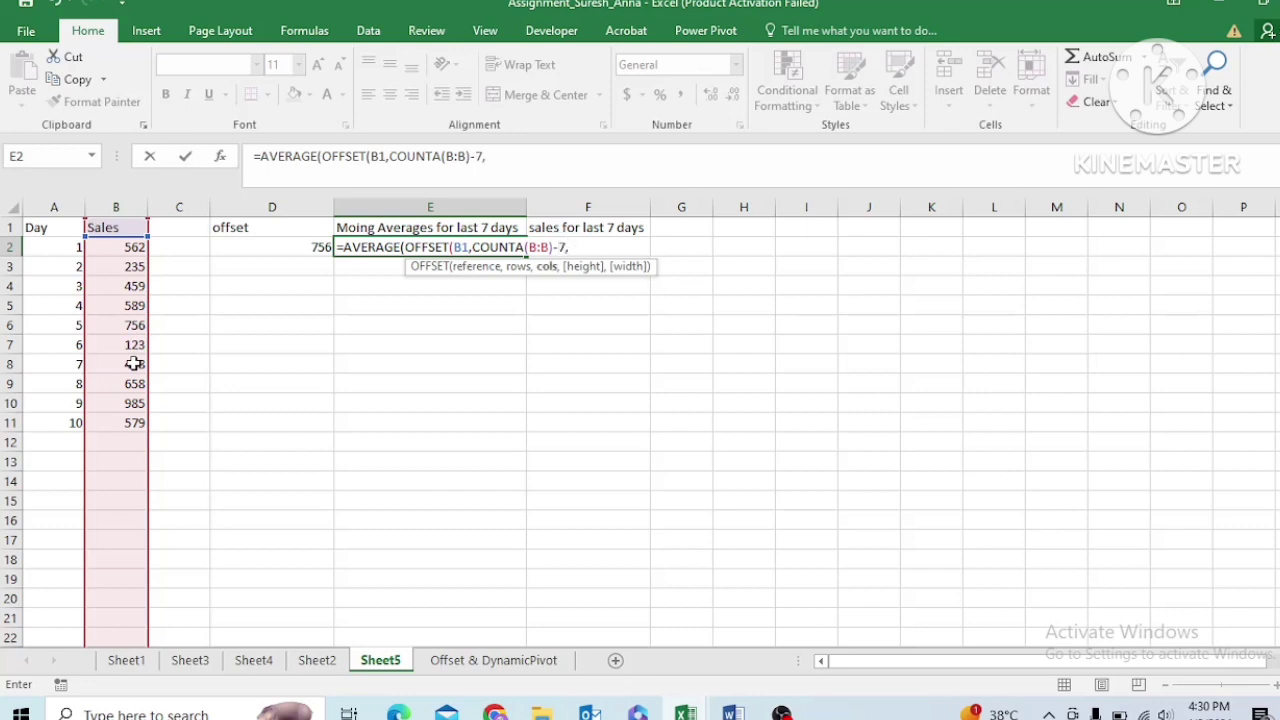
text(0,)
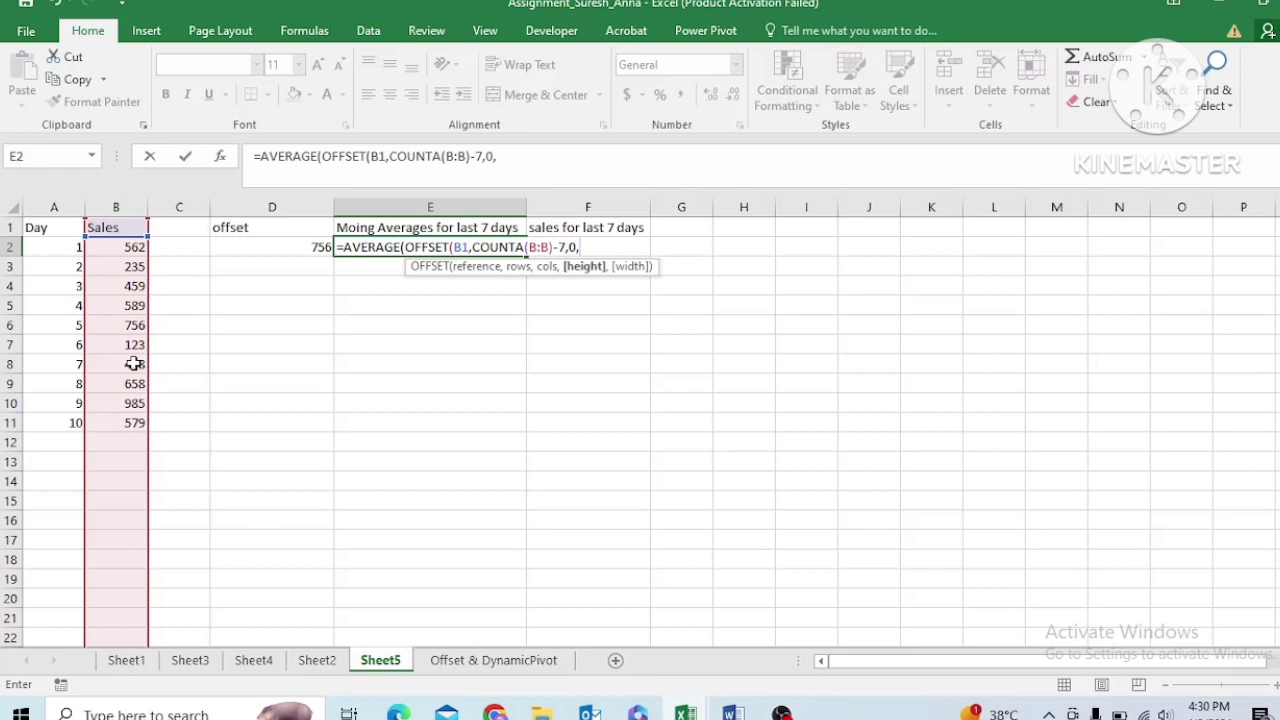
text(7,1)
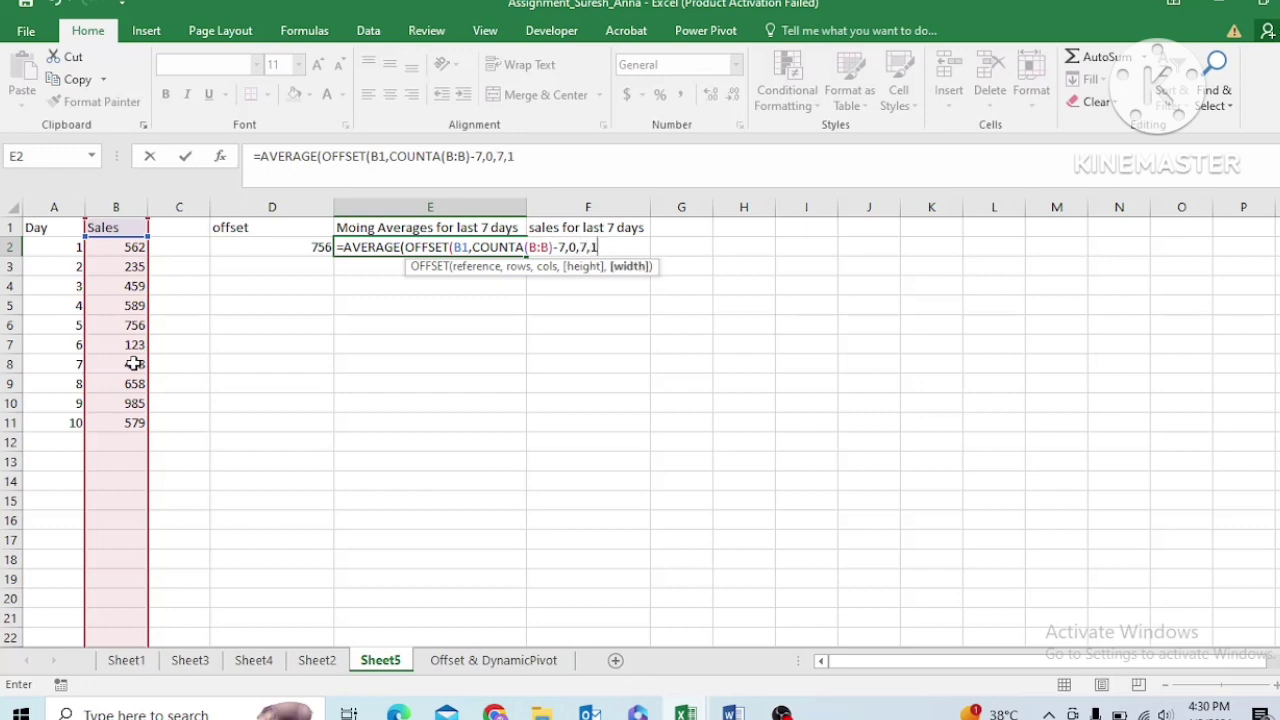
text()))
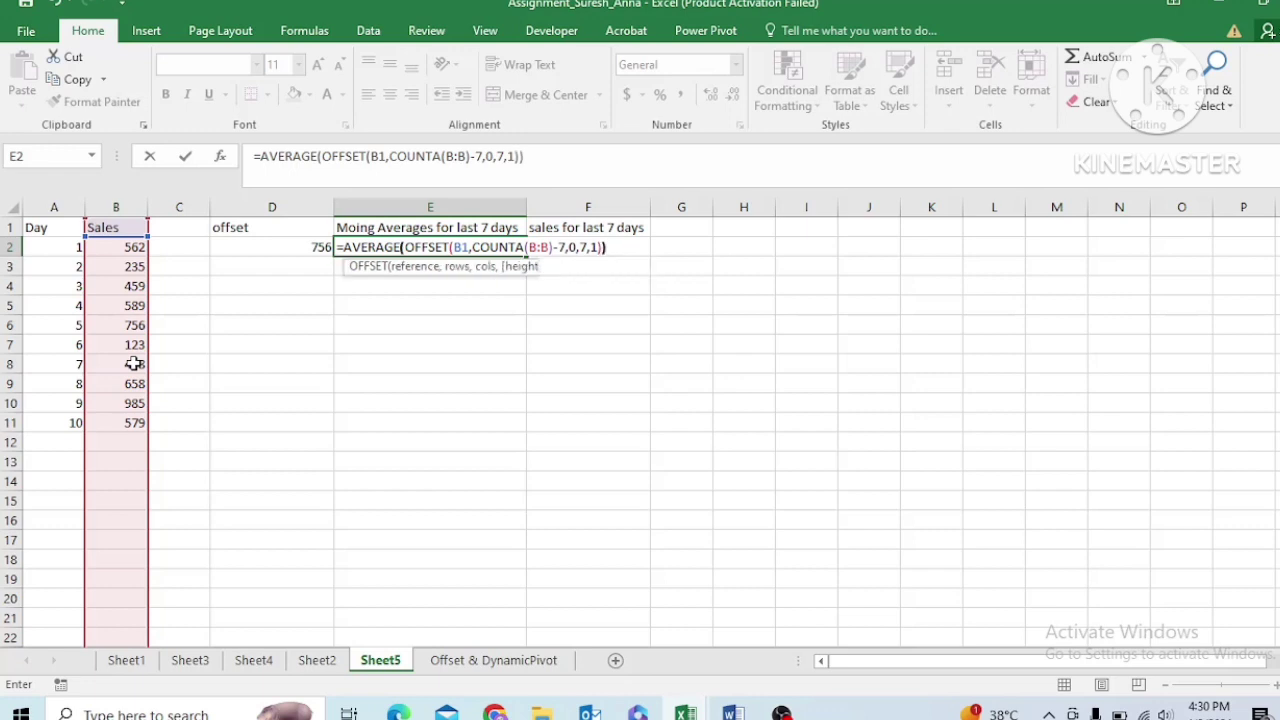
key(Return)
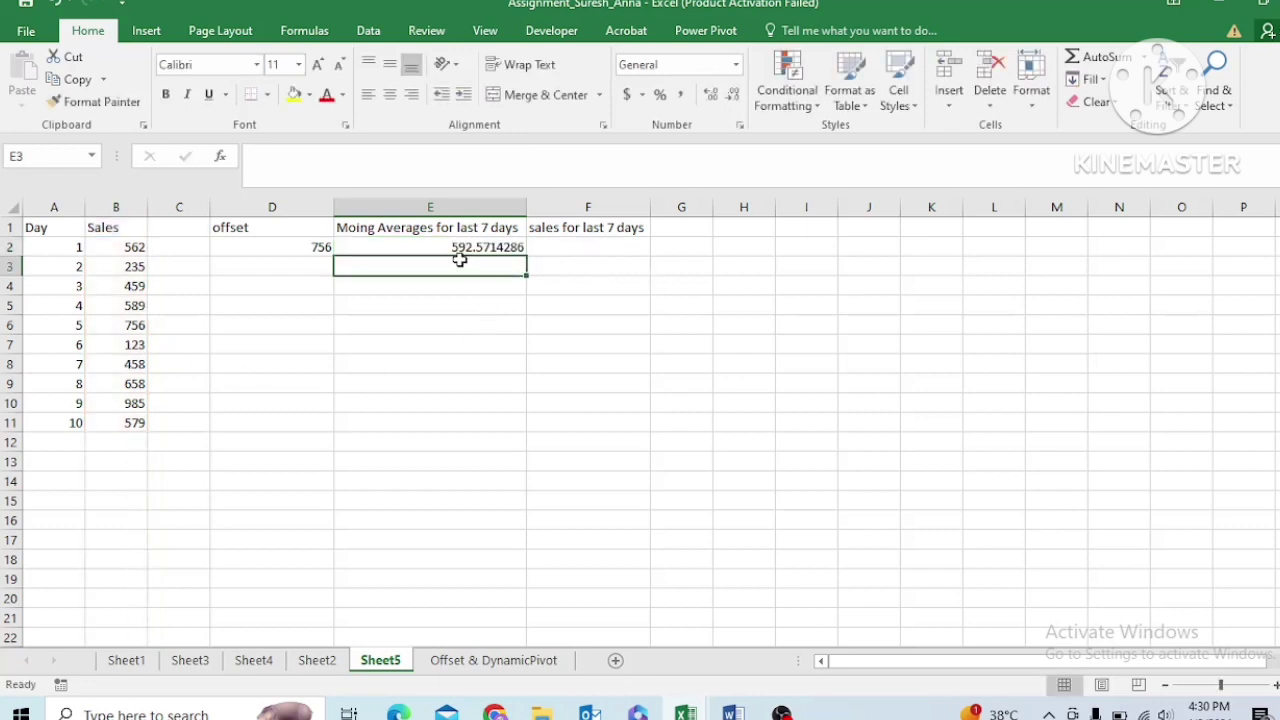
- Examine the arguments of the AVERAGE and OFFSET formula in E2 against the Sales column
click(457, 245)
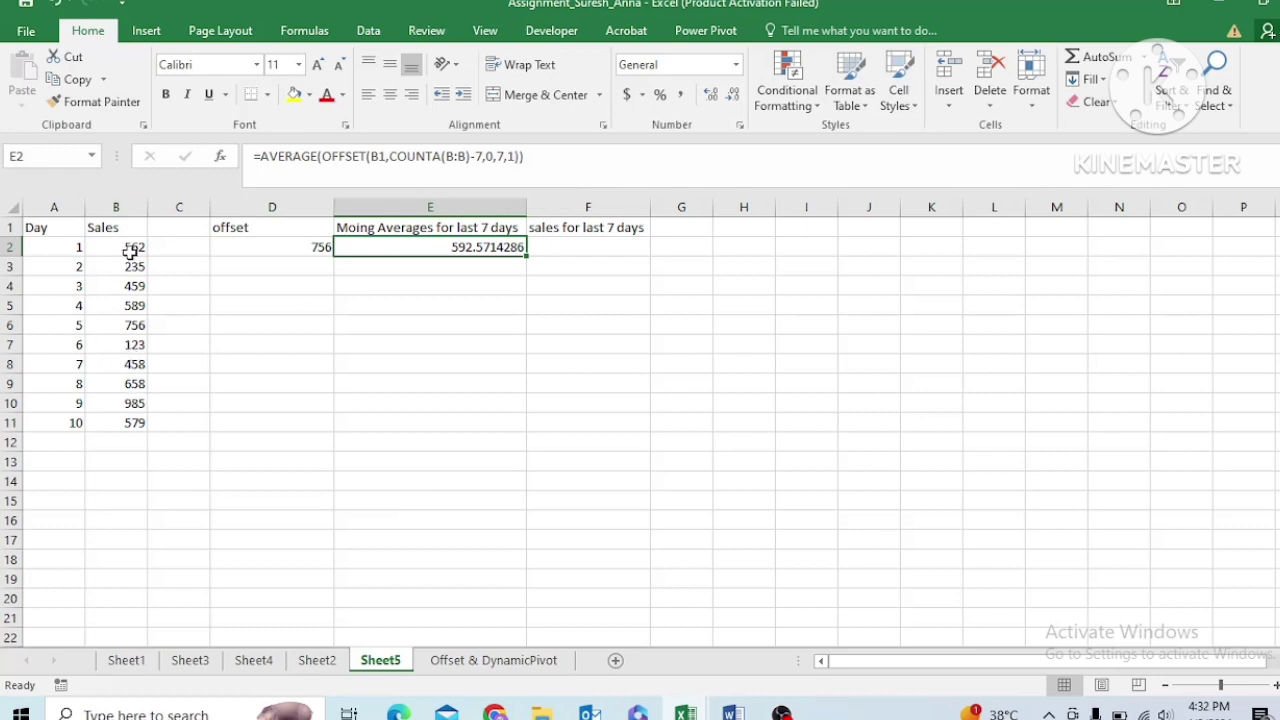
click(513, 157)
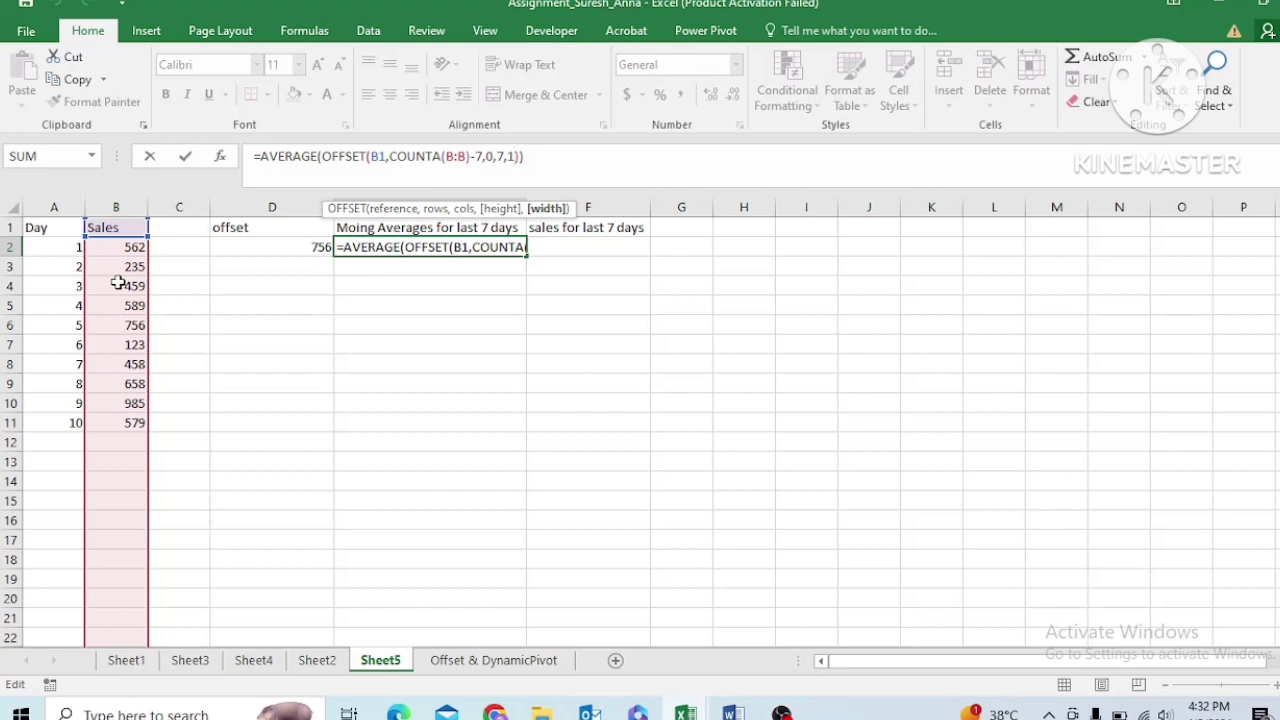
key(Return)
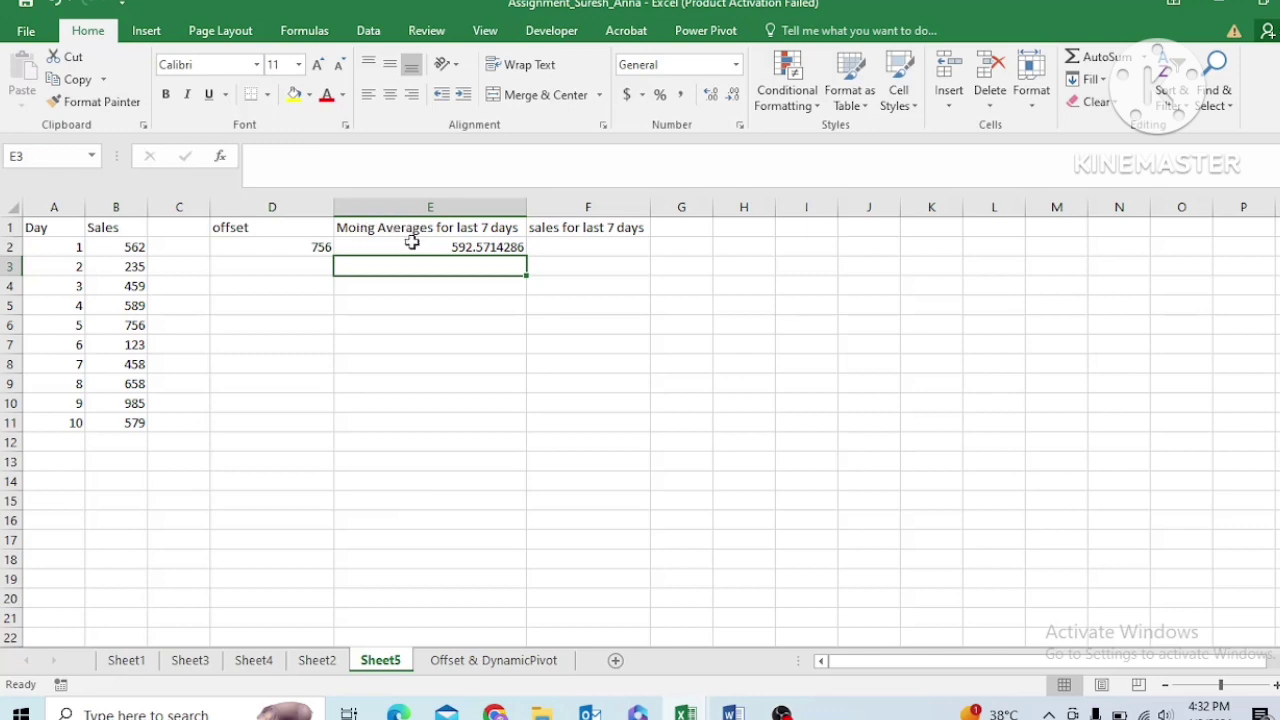
click(553, 244)
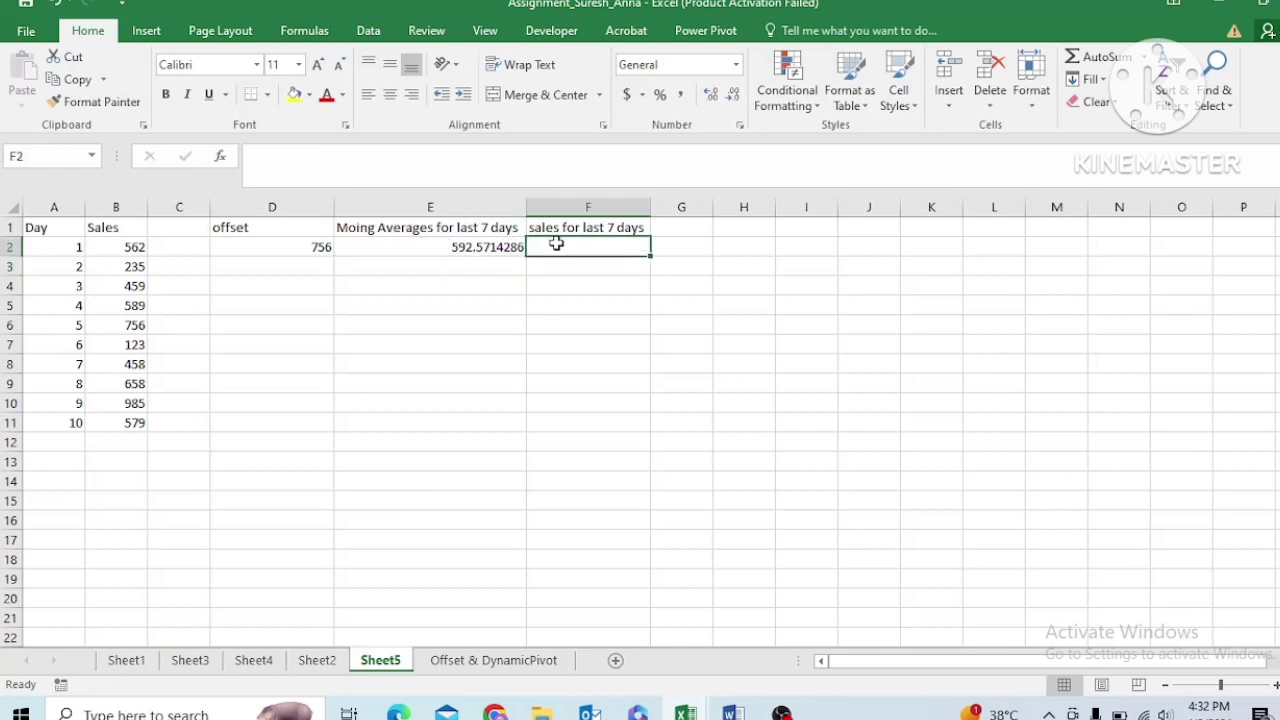
text(=)
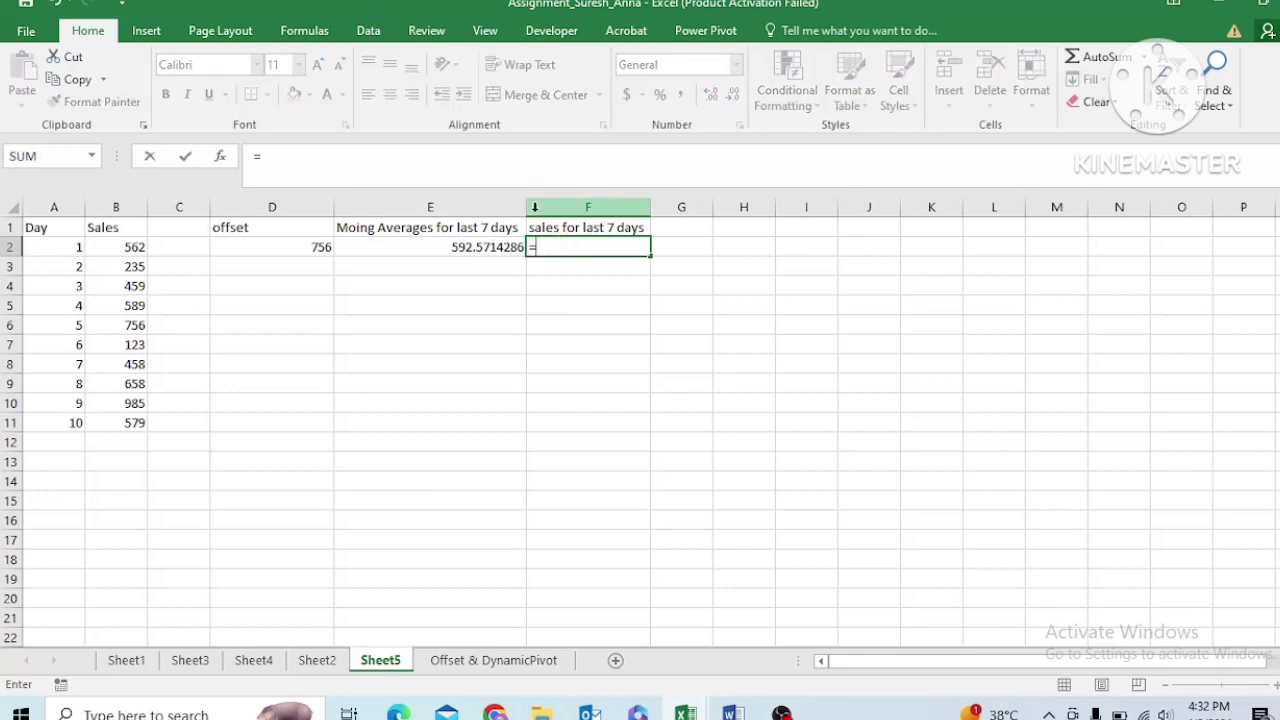
click(530, 228)
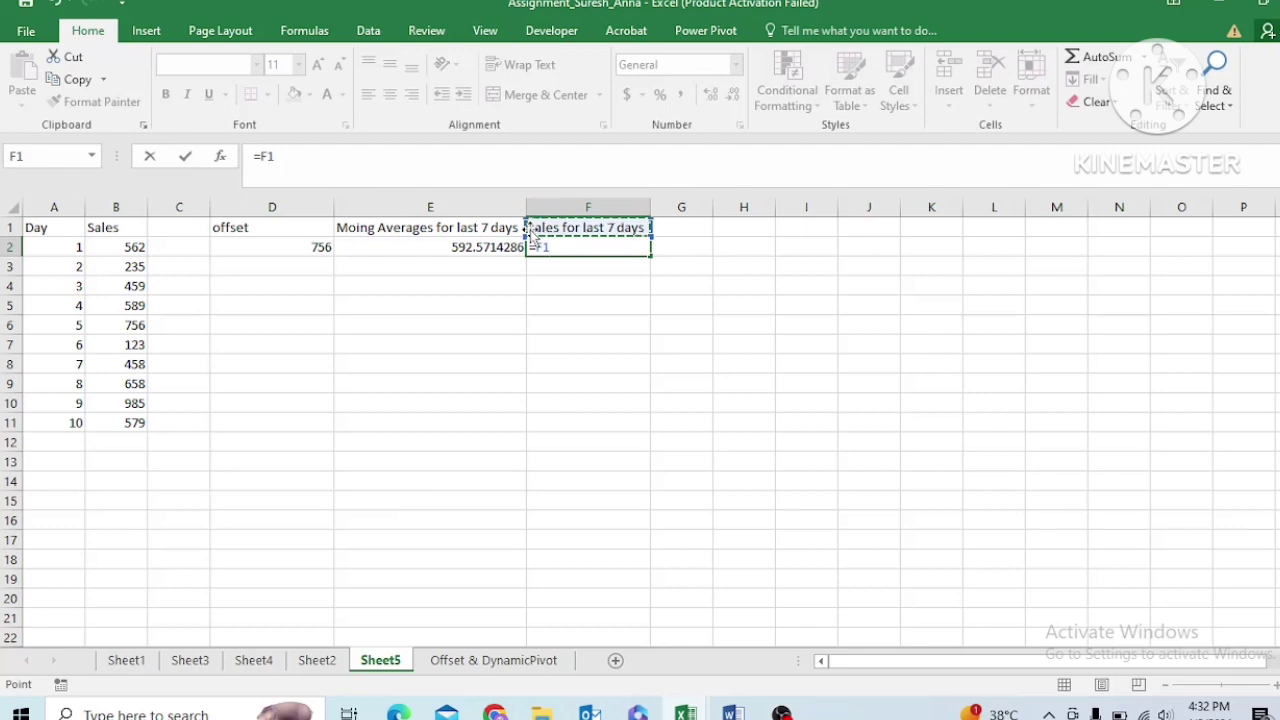
key(BackSpace)
key(BackSpace)
key(BackSpace)
- Change the heading in F1 to "sum of sales for last 7 days"
double_click(530, 228)
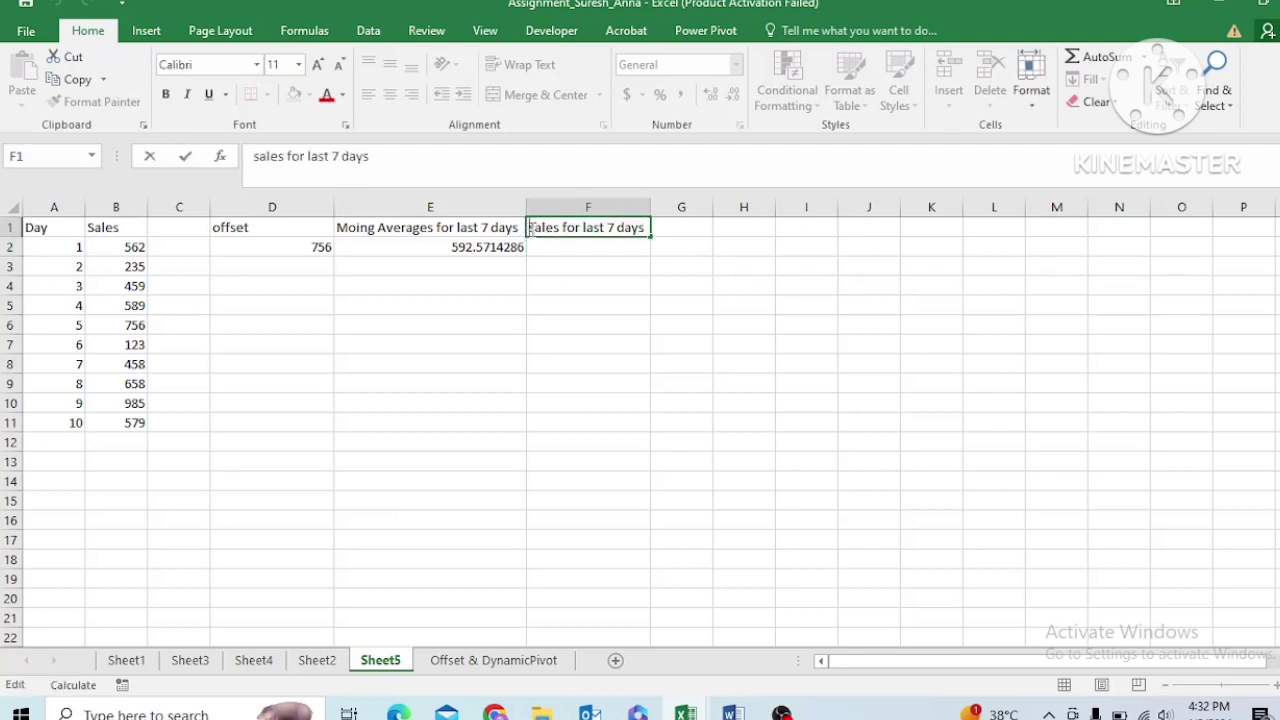
text(sum )
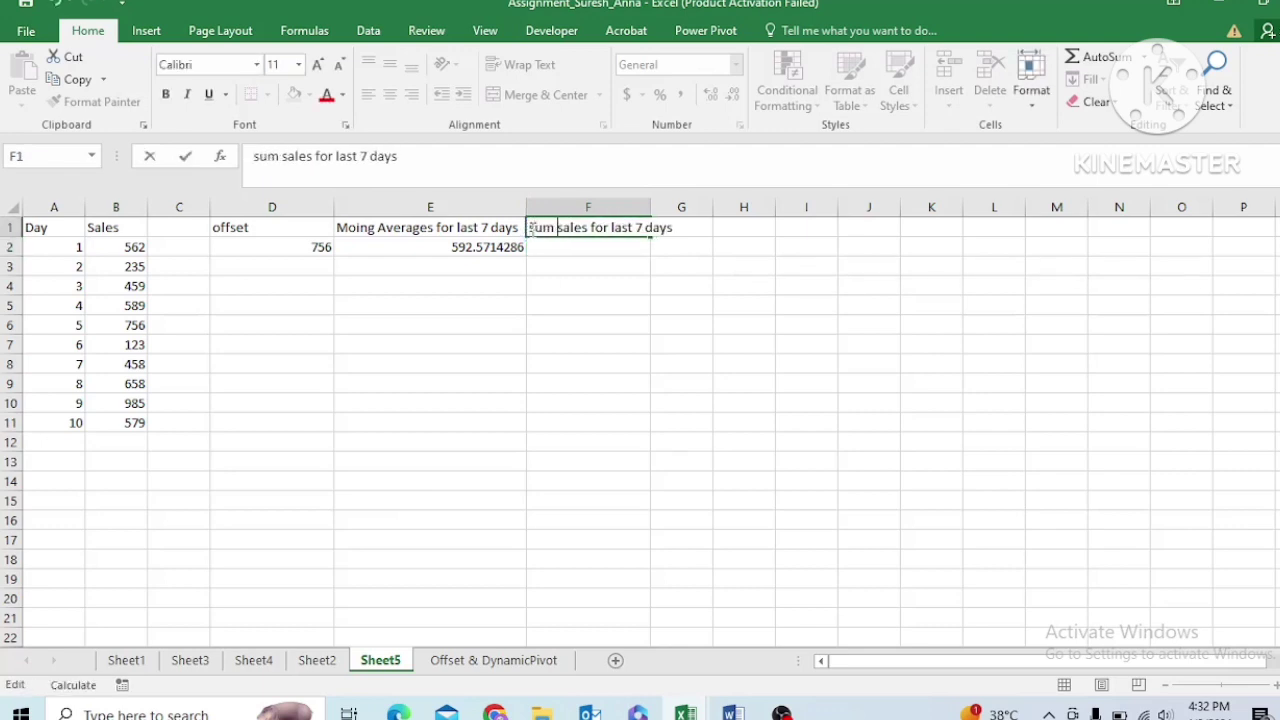
text(of)
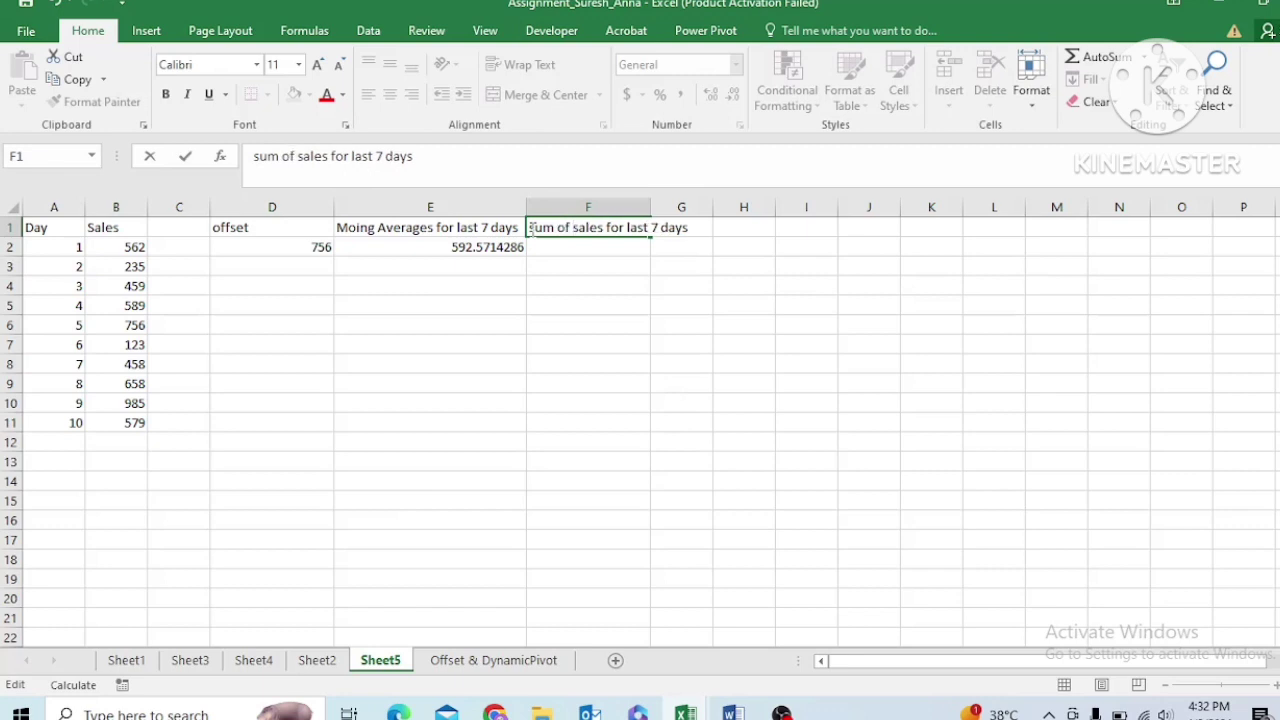
- Begin a SUM formula in F2 with a nested OFFSET that takes A1 as its reference
click(566, 249)
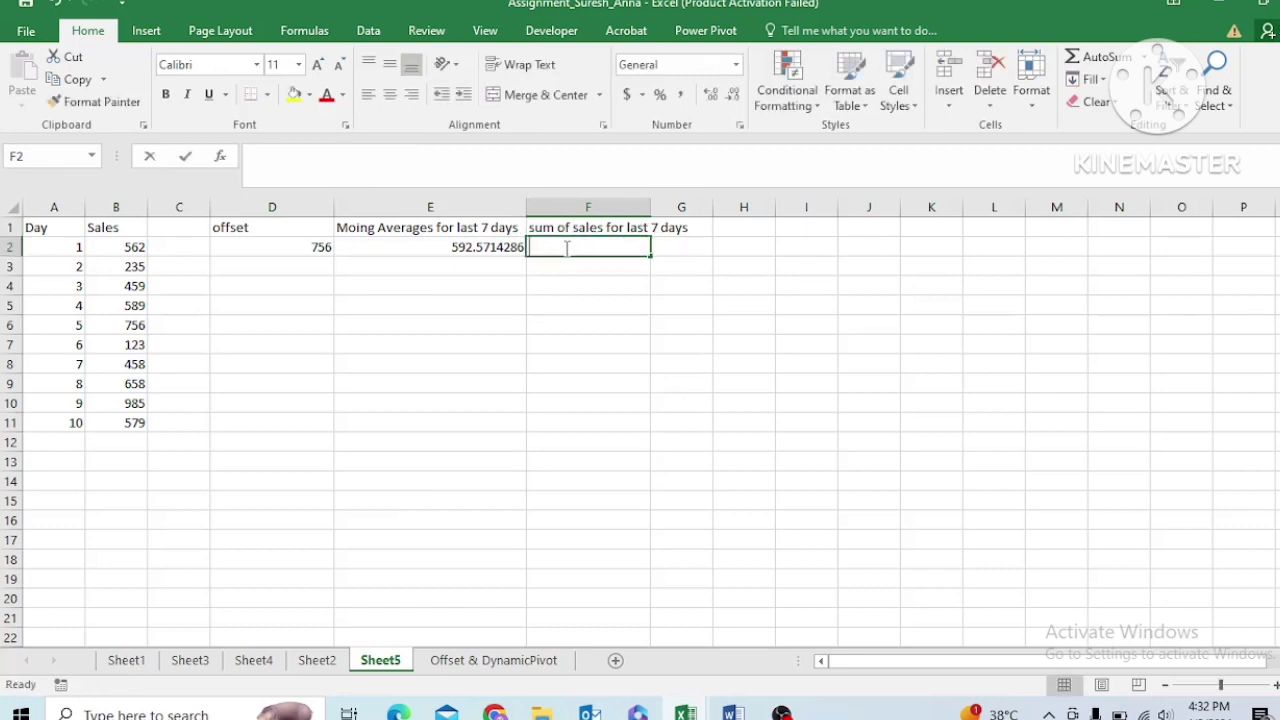
text(=sum)
key(Tab)
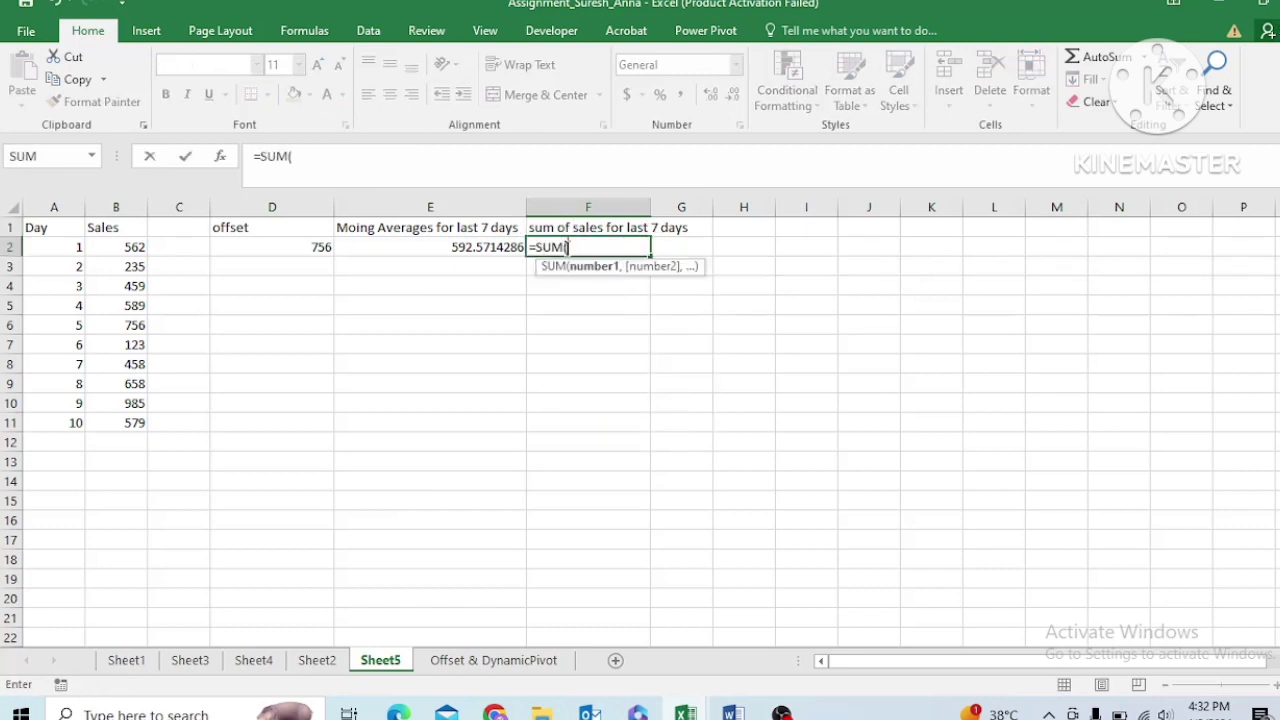
text(off)
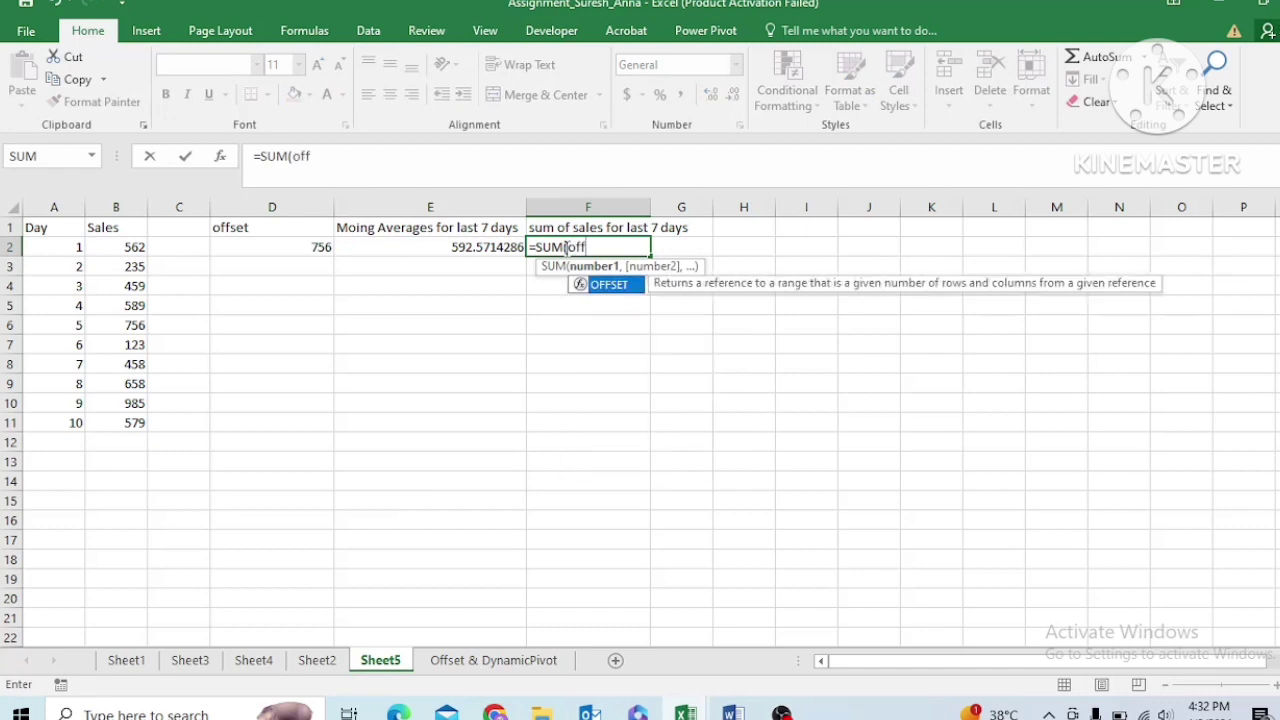
key(Tab)
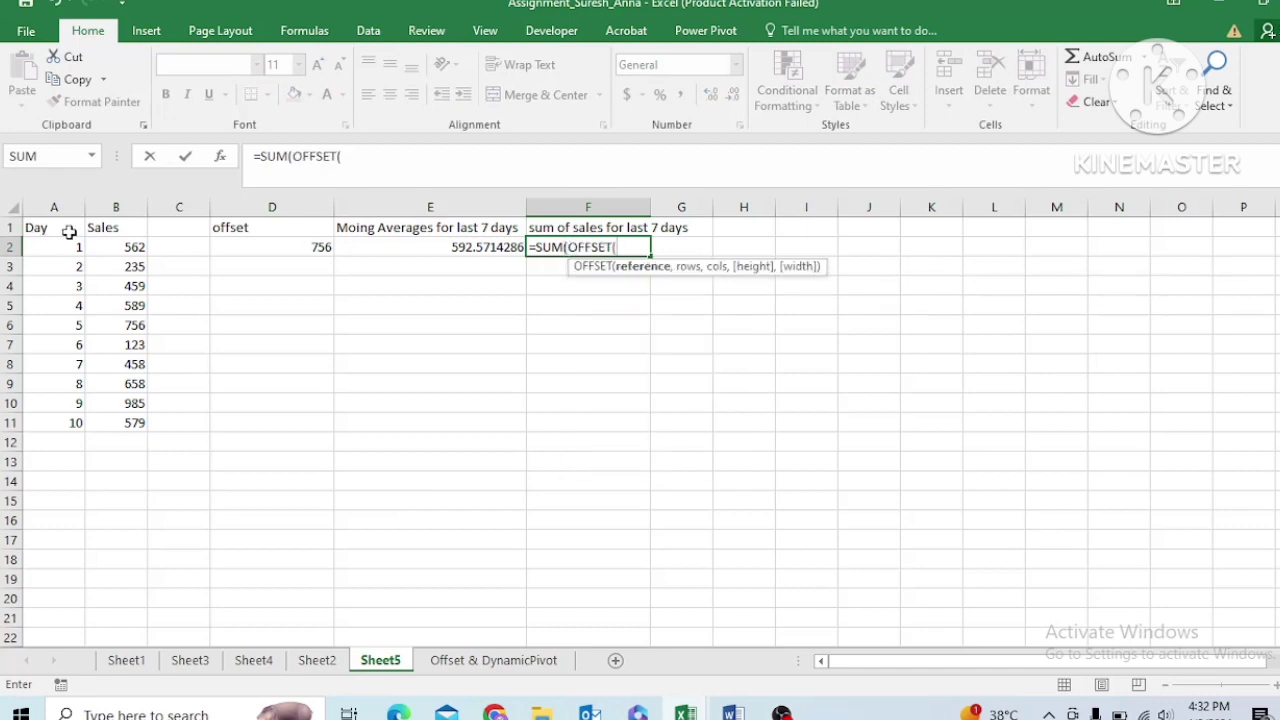
click(113, 227)
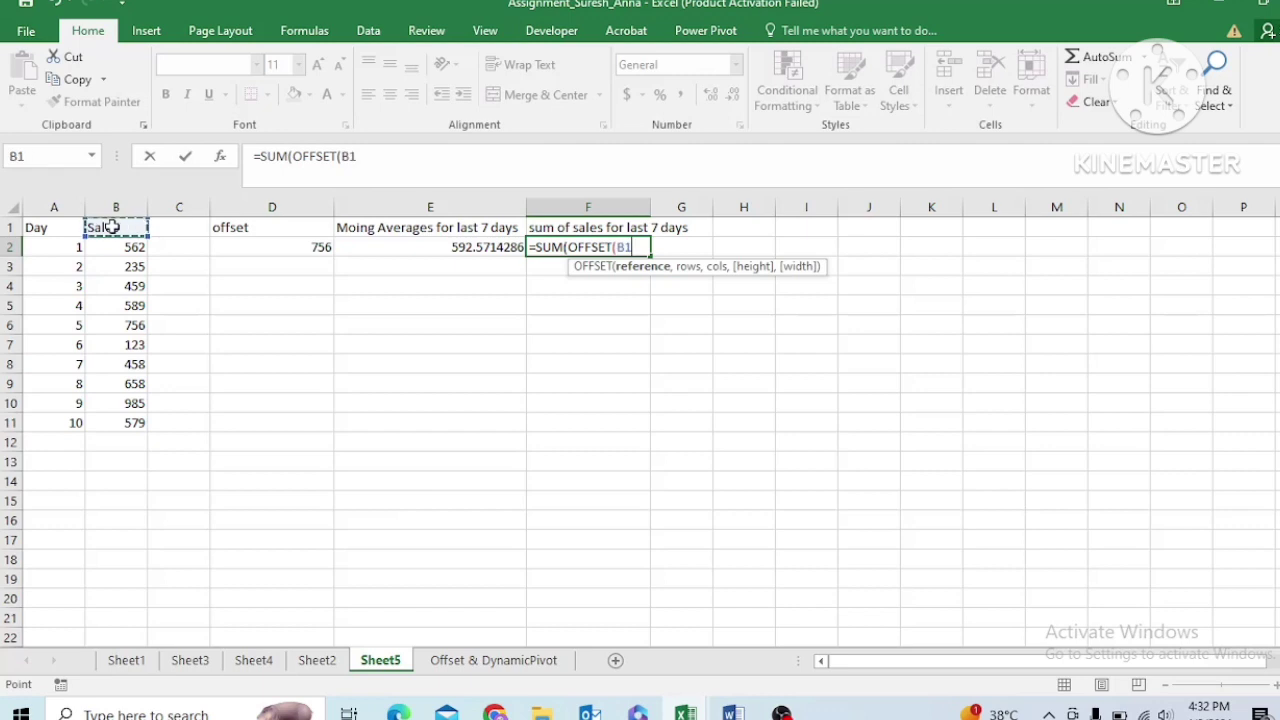
key(BackSpace)
key(BackSpace)
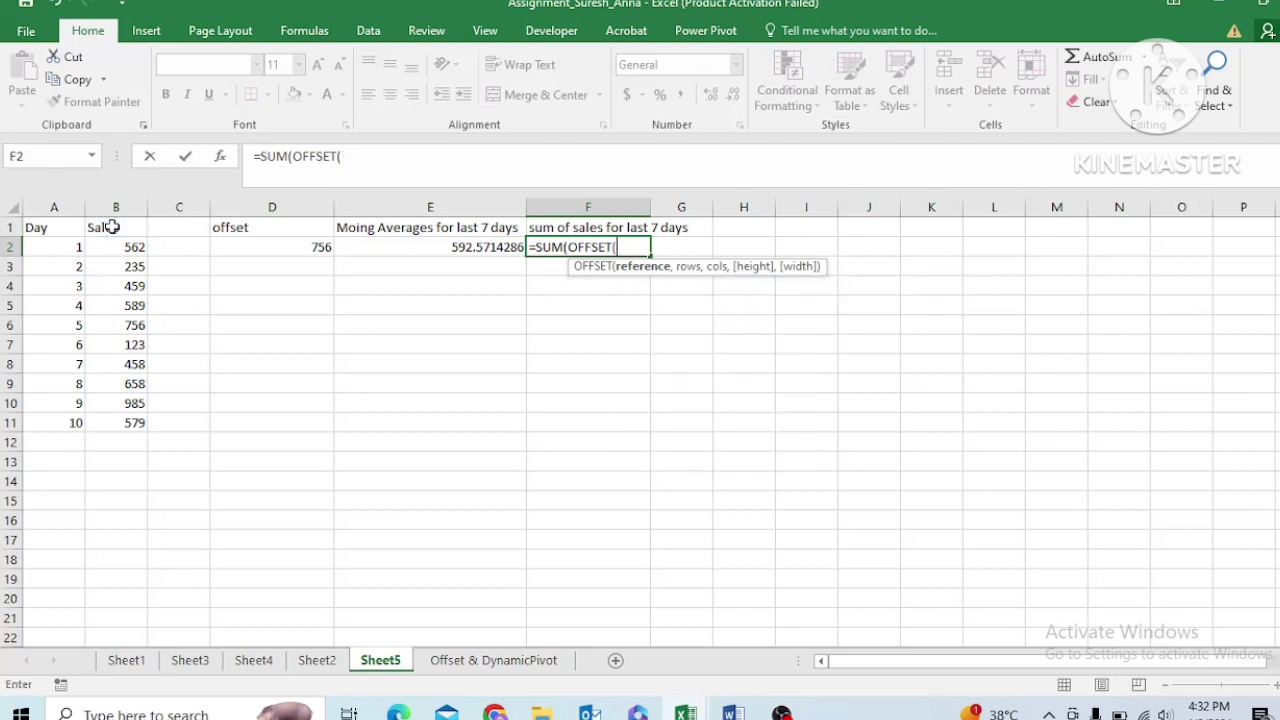
click(58, 230)
text(,)
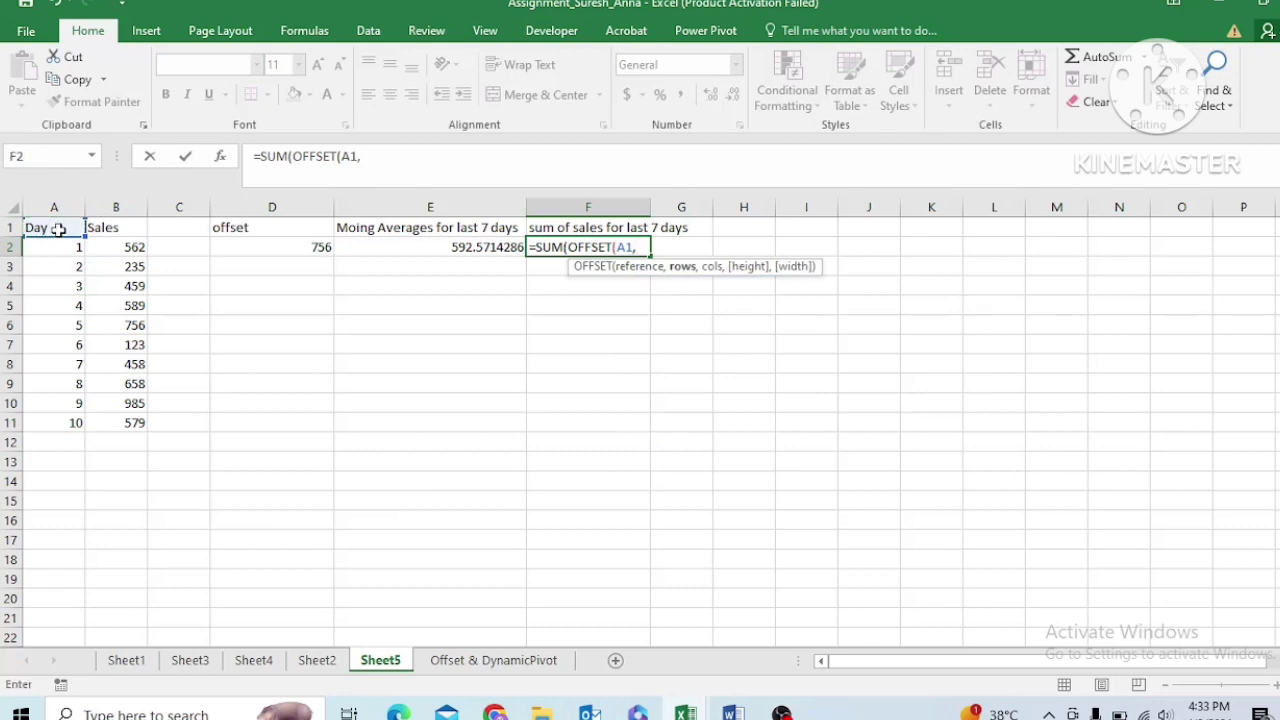
- Set the rows argument of the OFFSET in F2 to COUNTA(A:A)-7
text(count)
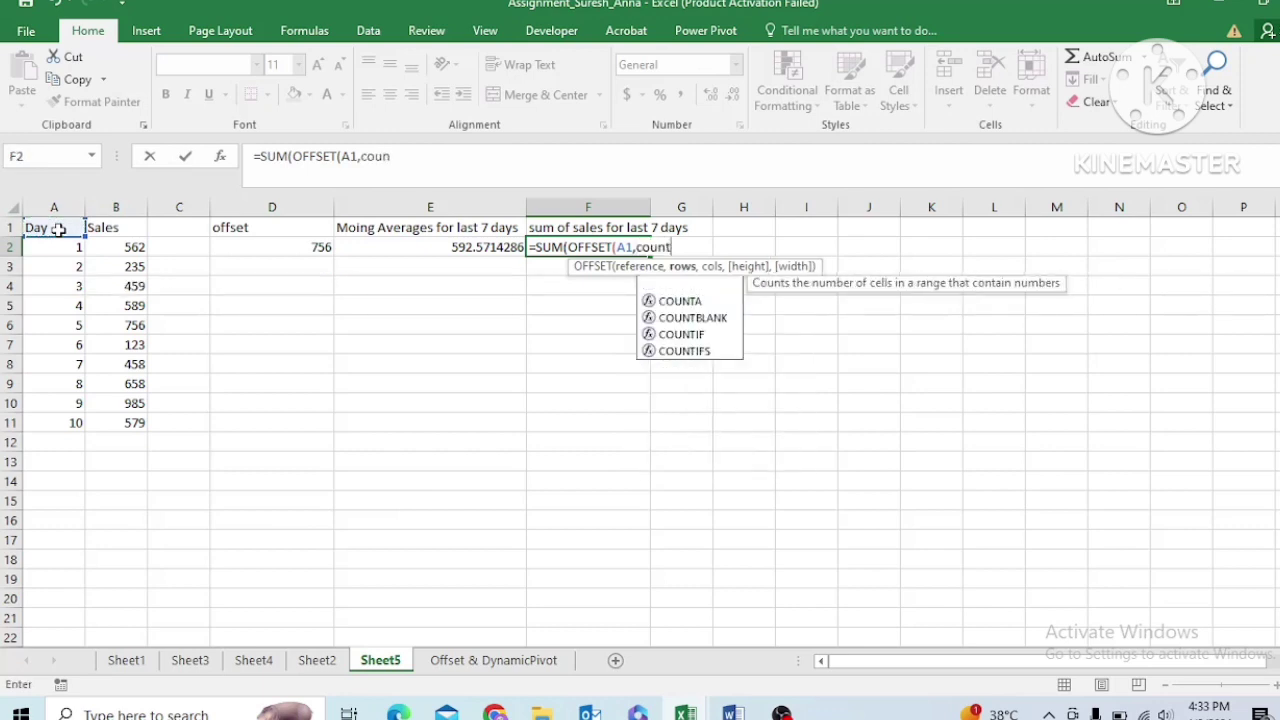
key(Down)
key(Tab)
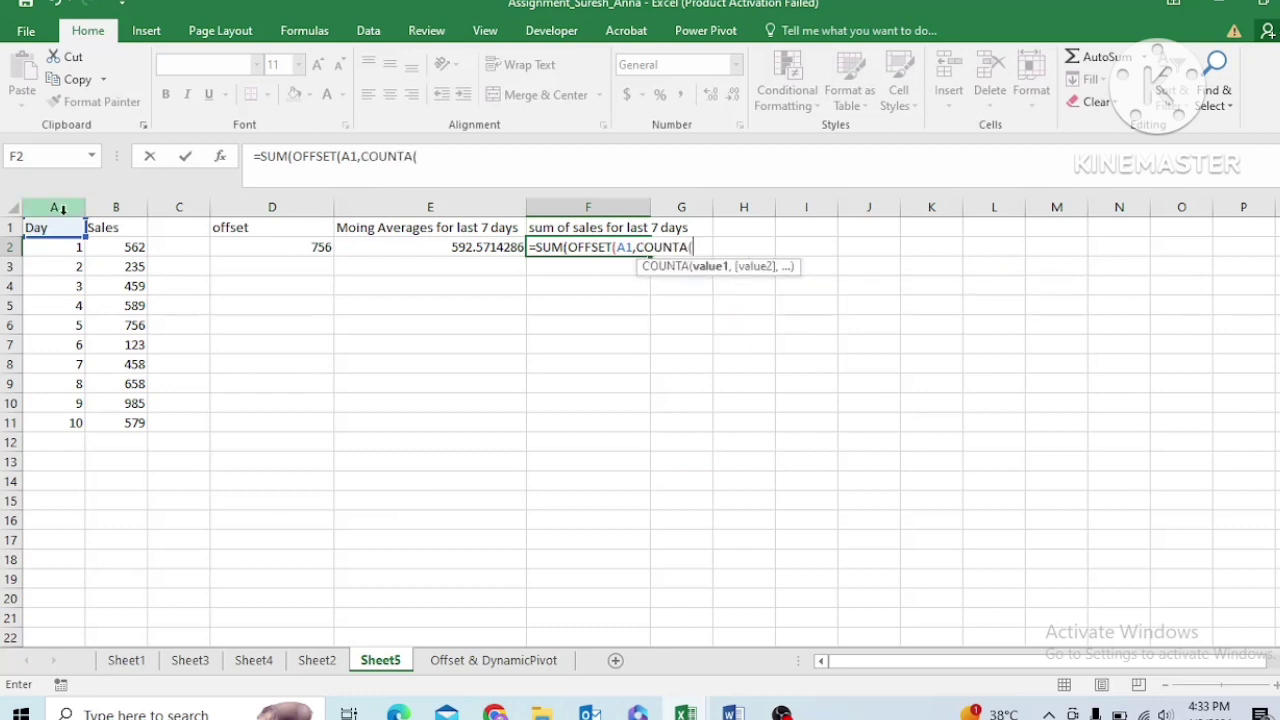
click(64, 204)
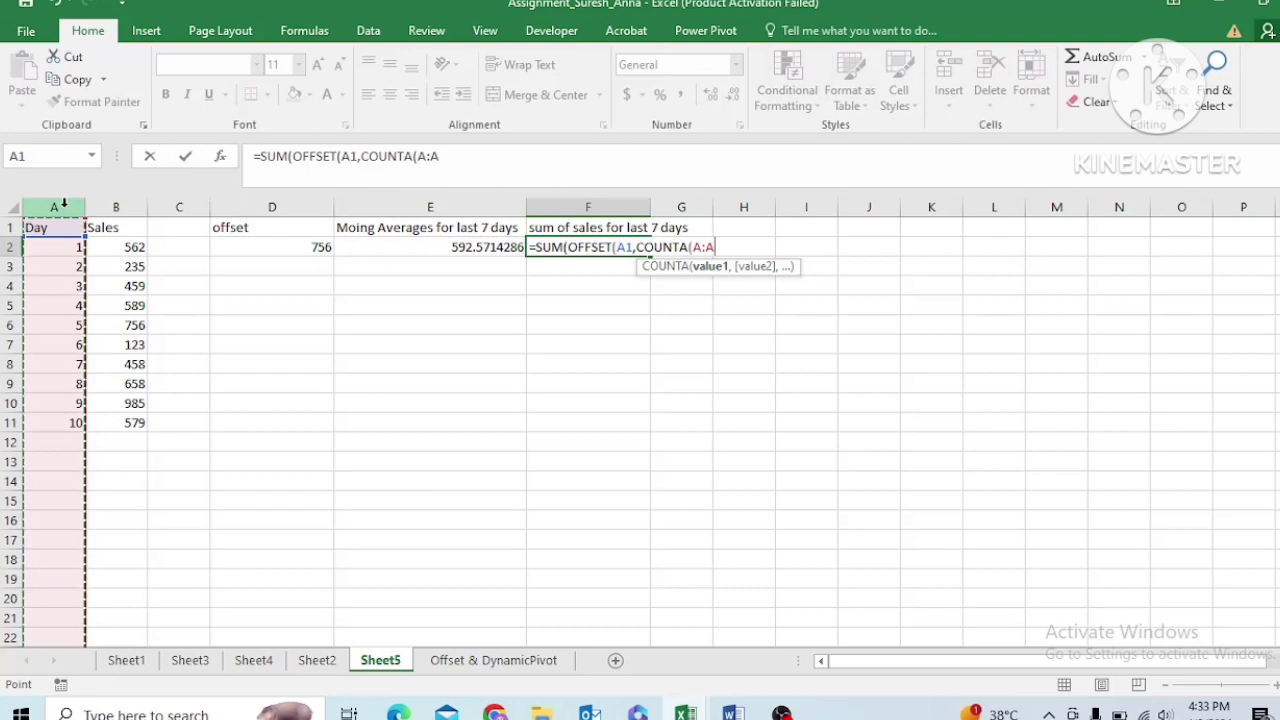
text()-)
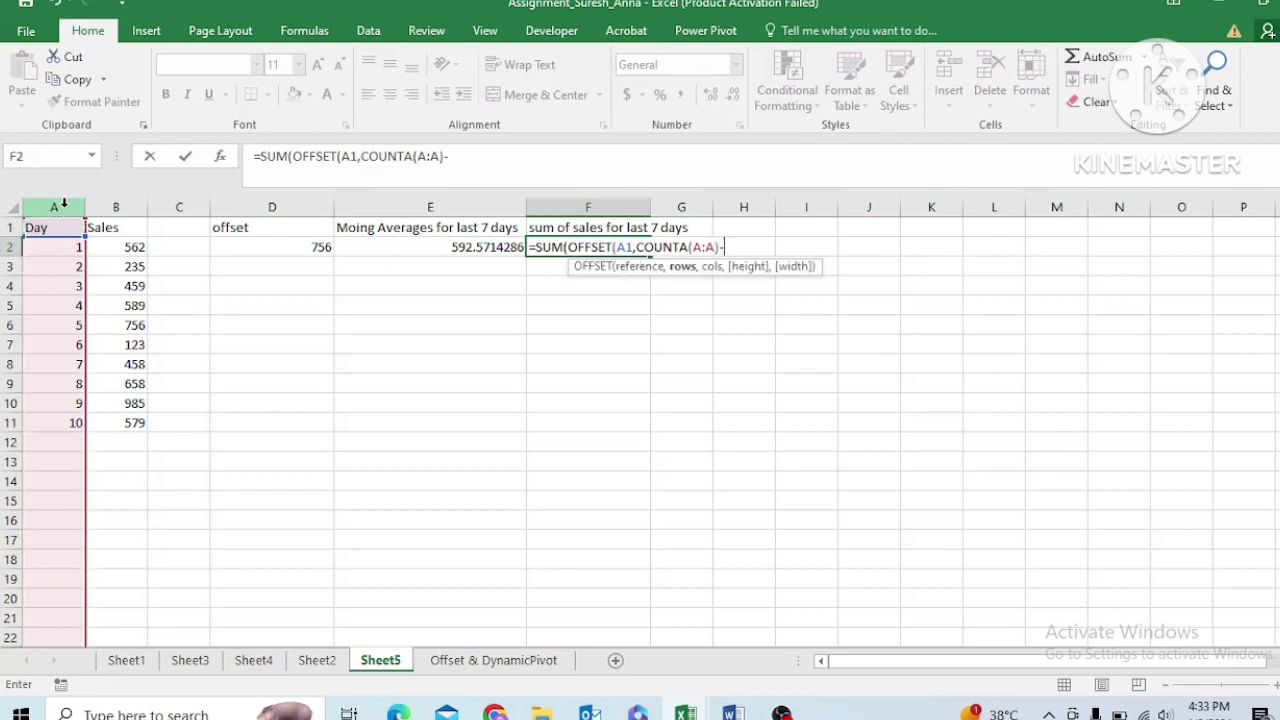
text(7,)
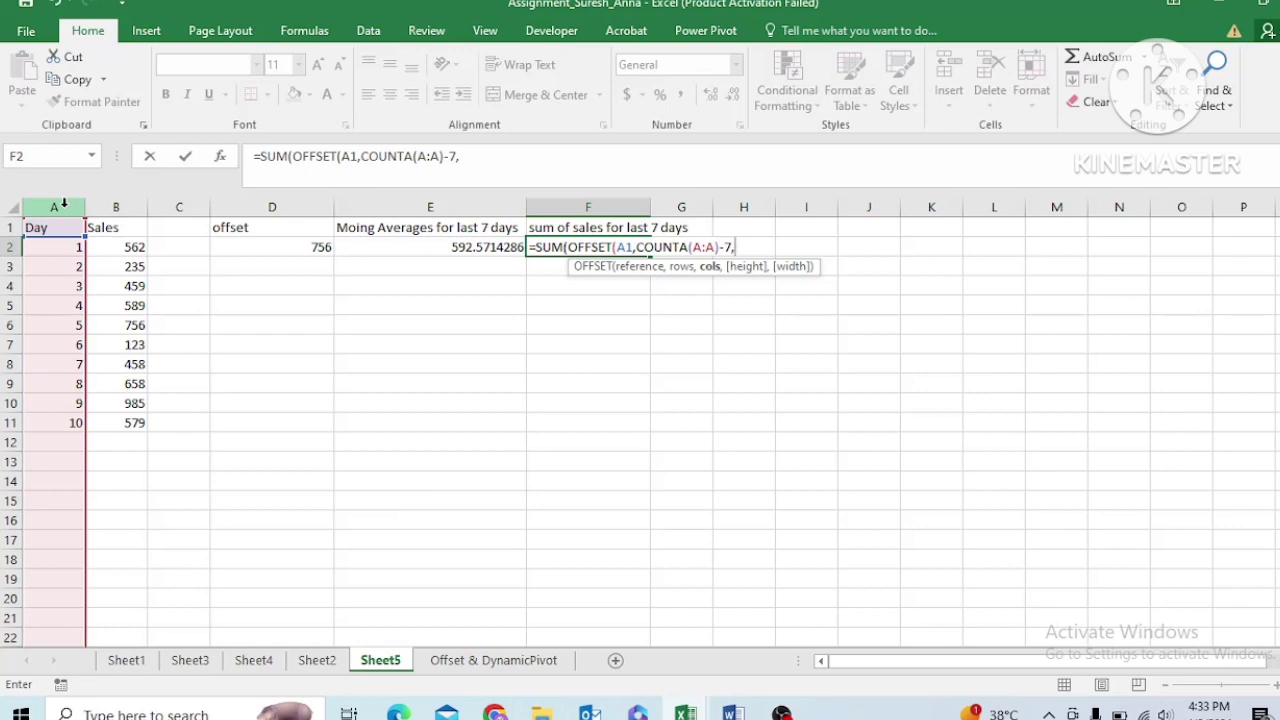
- Complete the F2 formula with cols 1, height 7 and width 1 for the OFFSET
text(1,7)
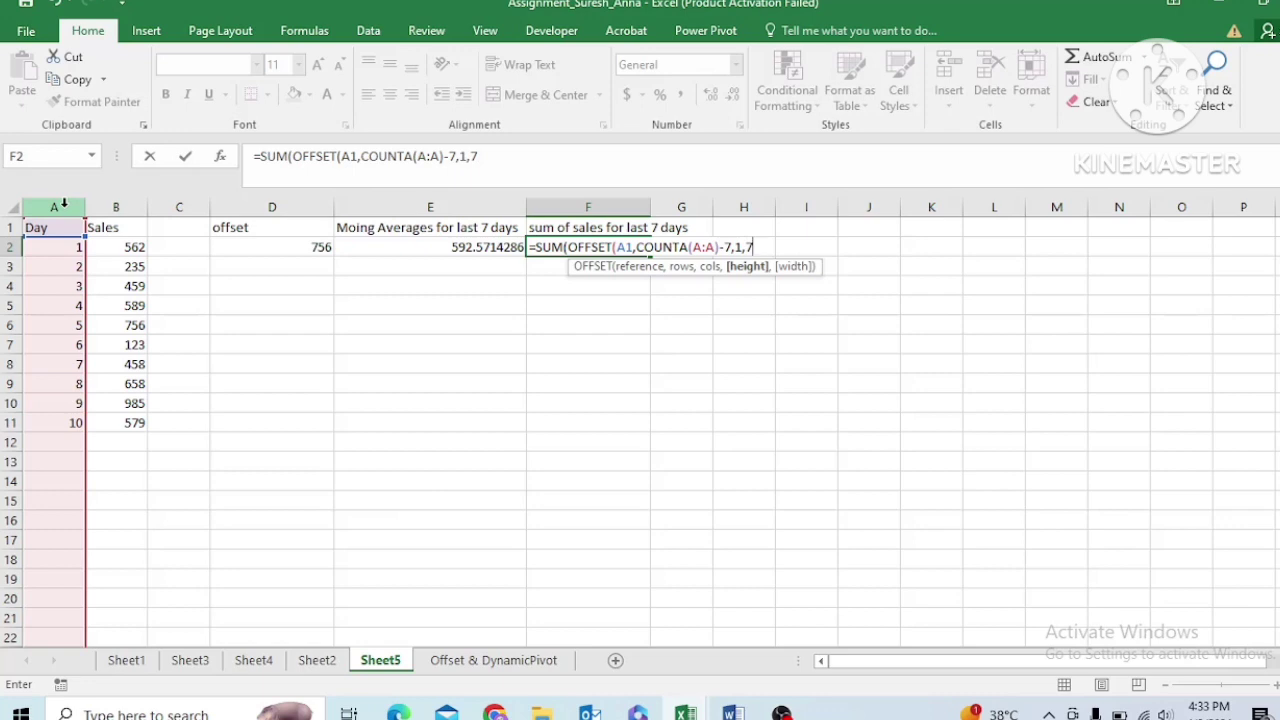
text(,)
text(1))
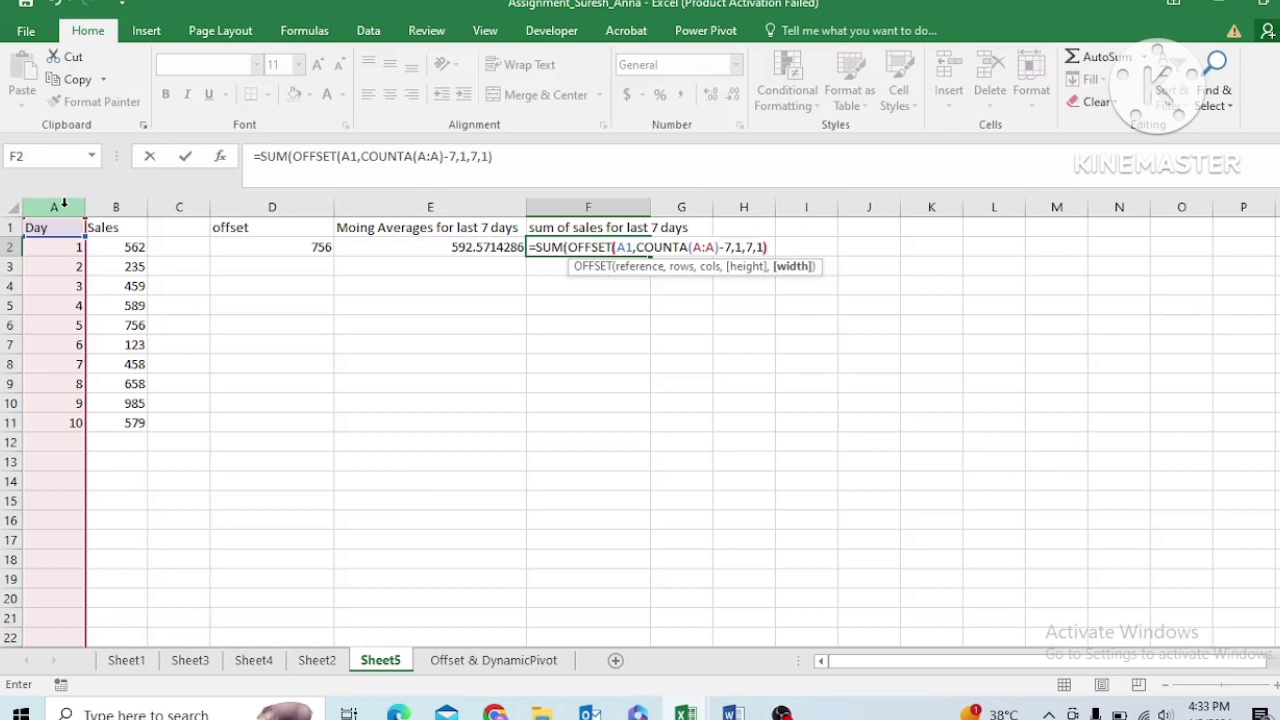
text())
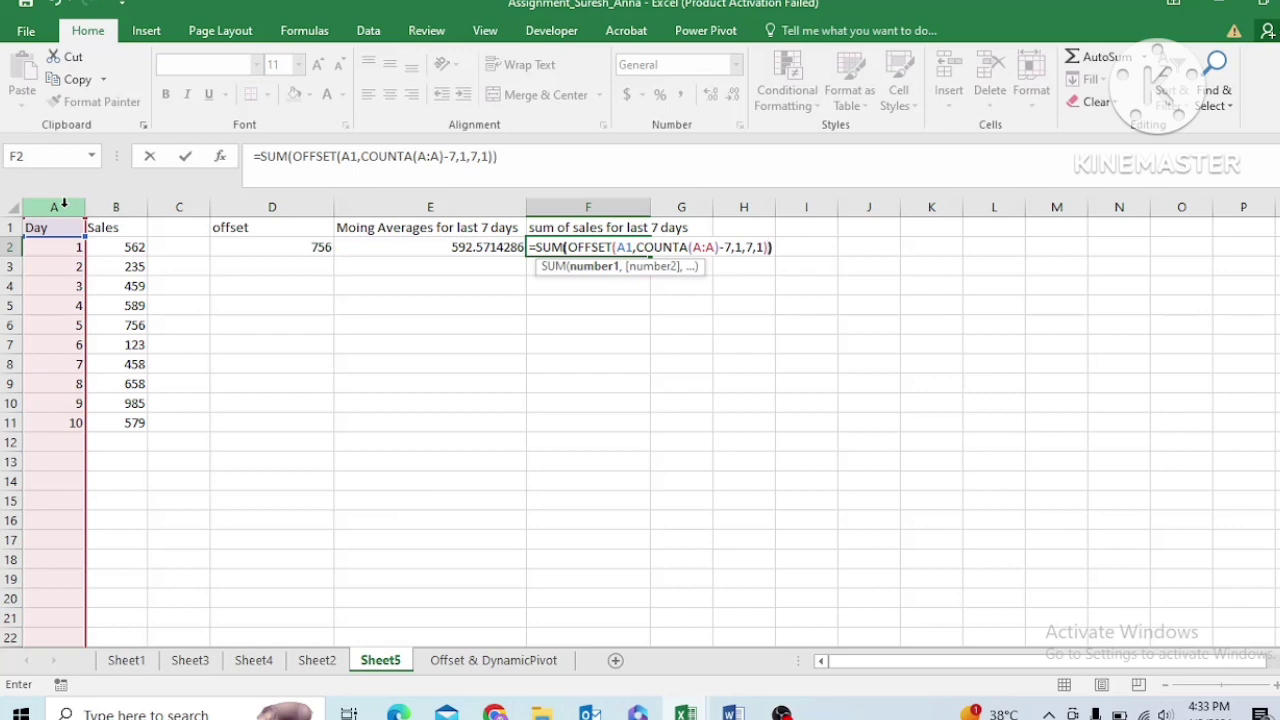
key(Return)
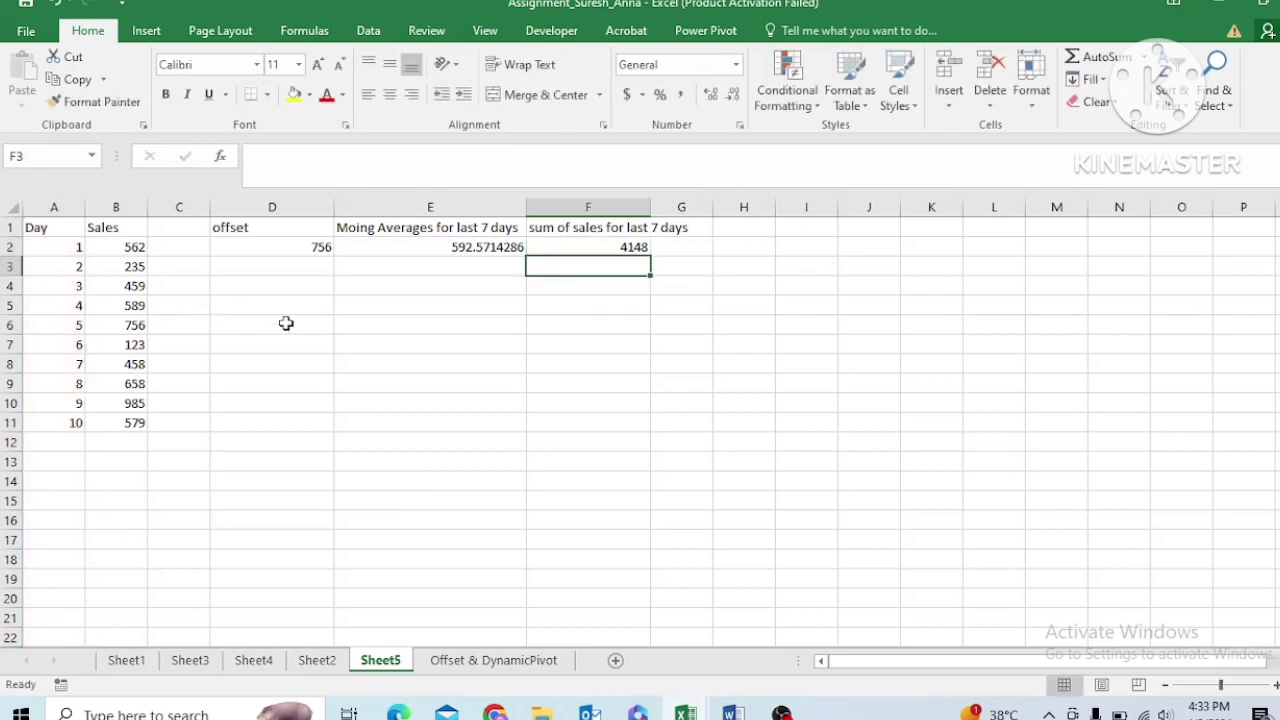
- Add day 11 with sales of 523 in row 12 to test the last 7 days formulas
click(71, 442)
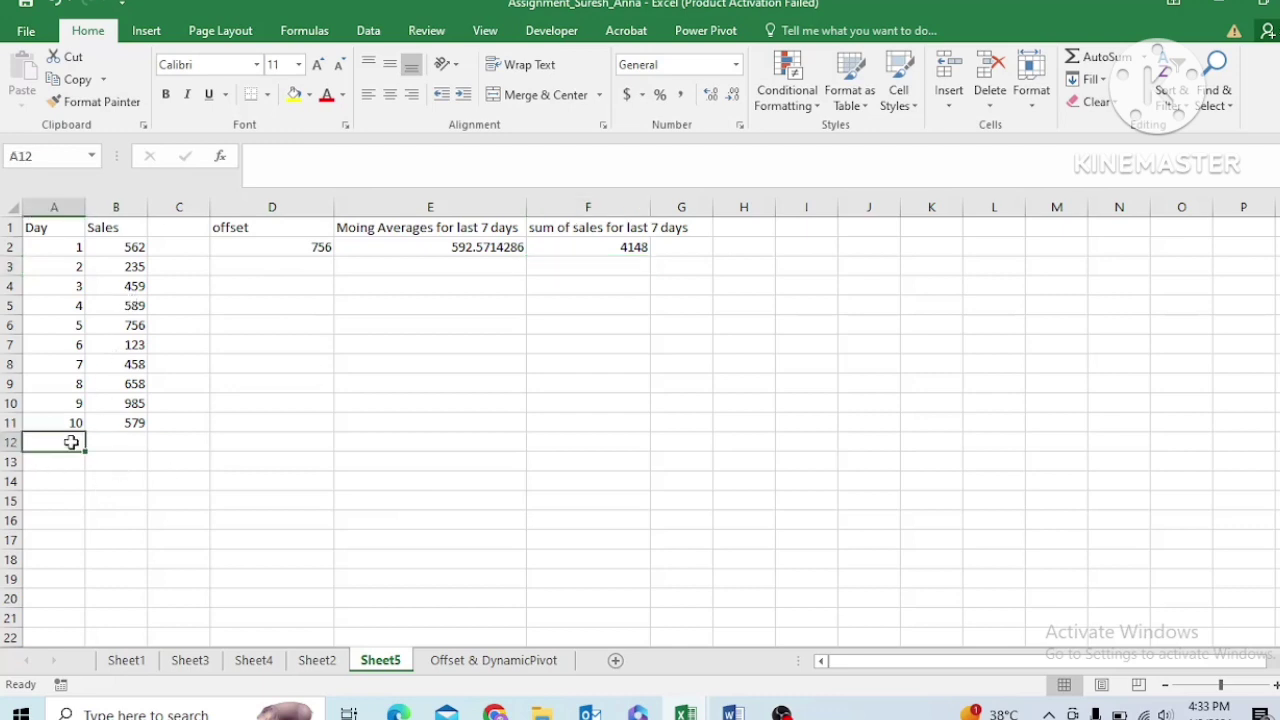
text(11)
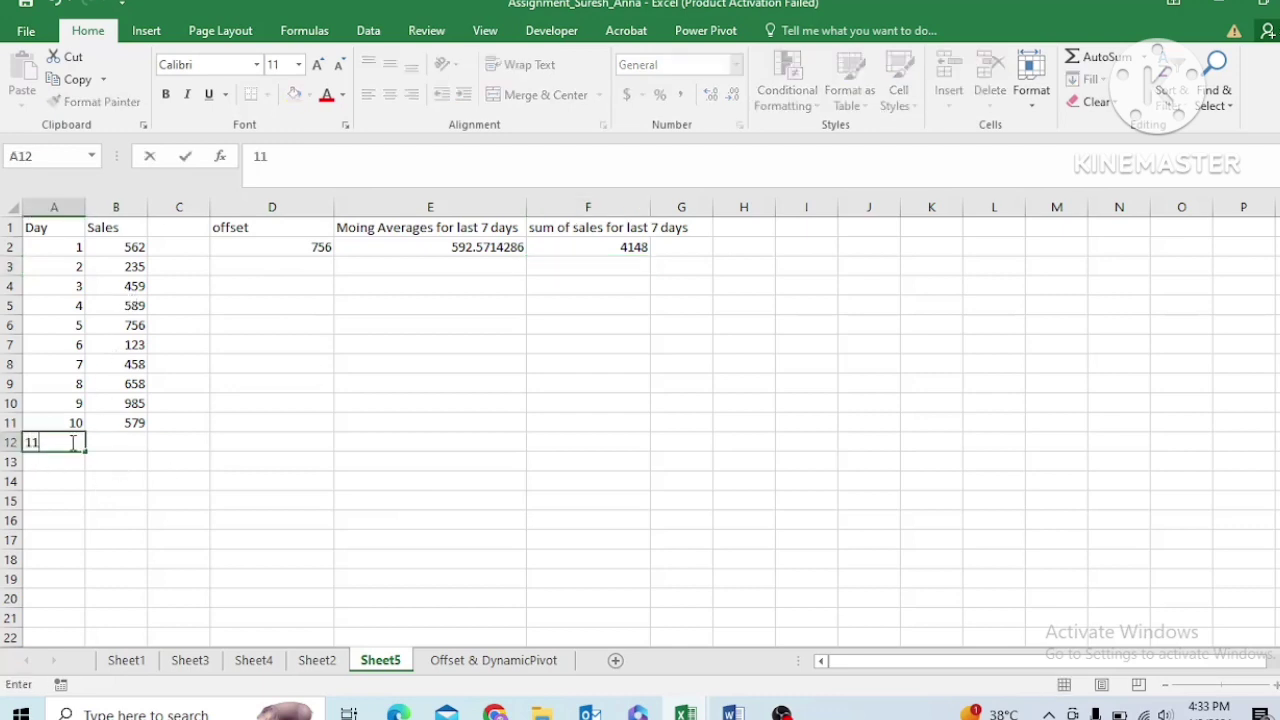
click(128, 442)
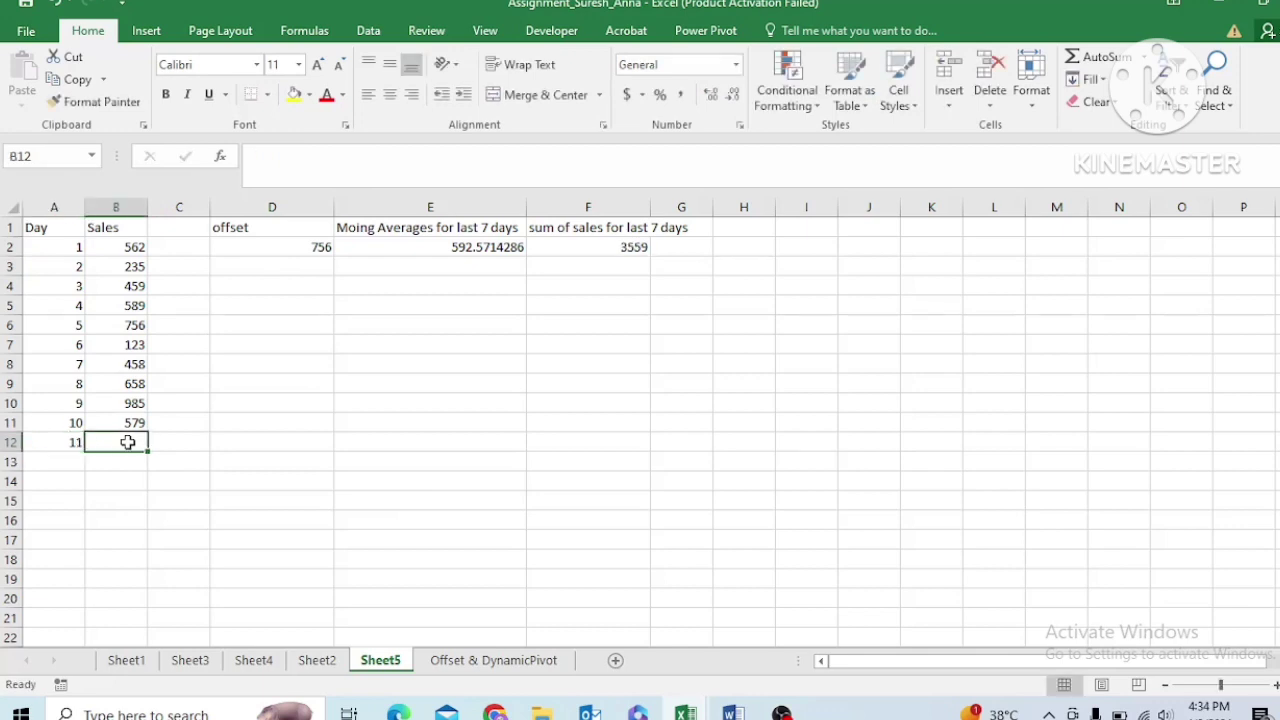
text(523)
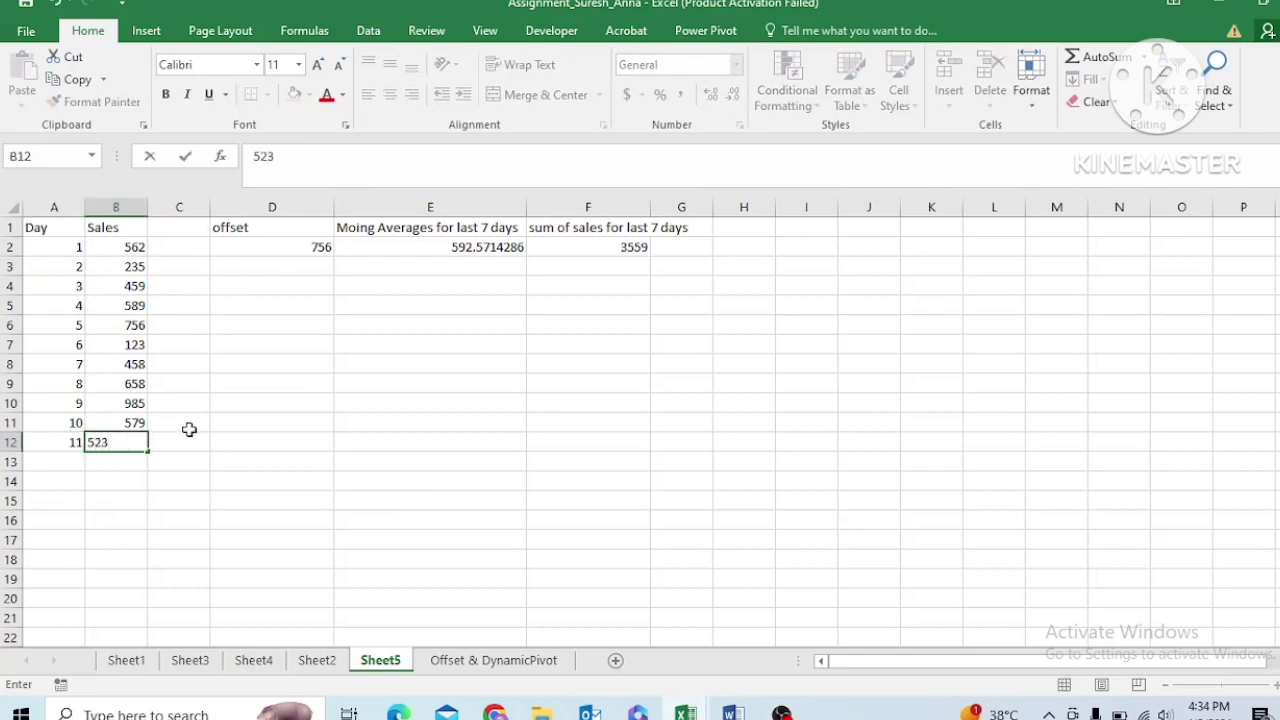
click(204, 432)
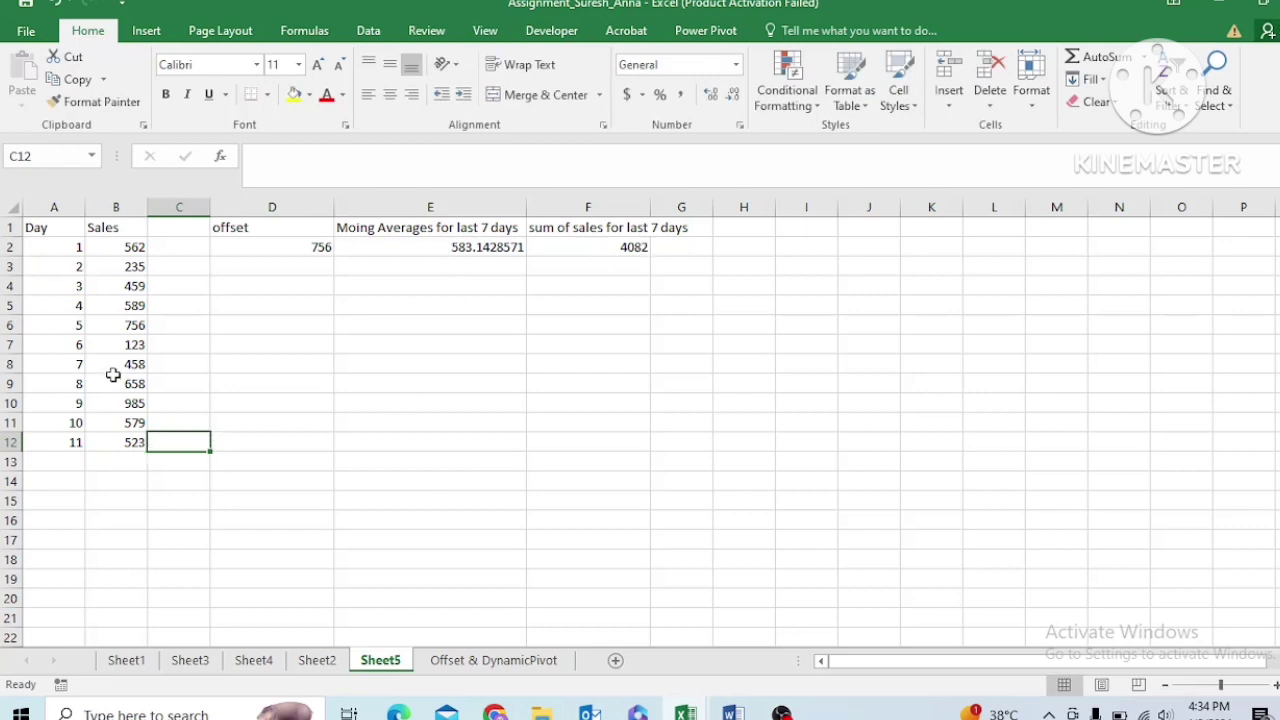
- Select the last seven sales values, B6:B12, and compare their average and sum with the results in E2 and F2
click(125, 442)
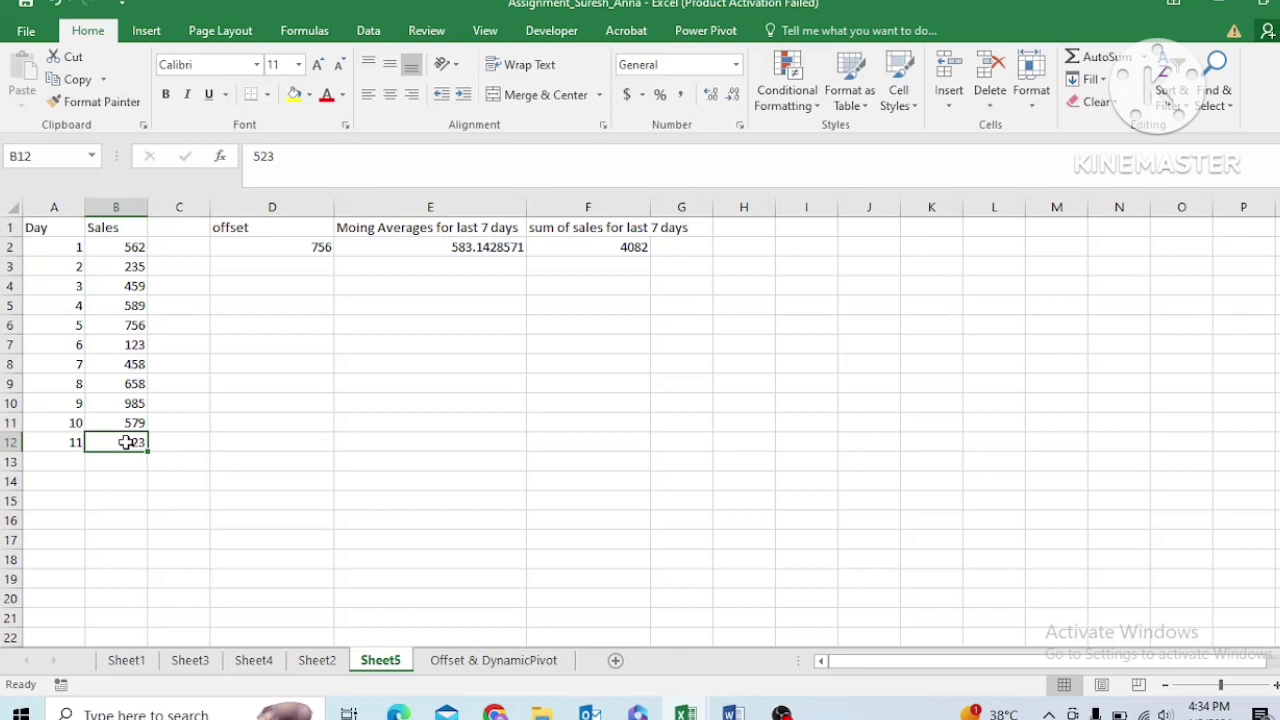
key(ctrl+shift+Up)
key(Down)
key(Down)
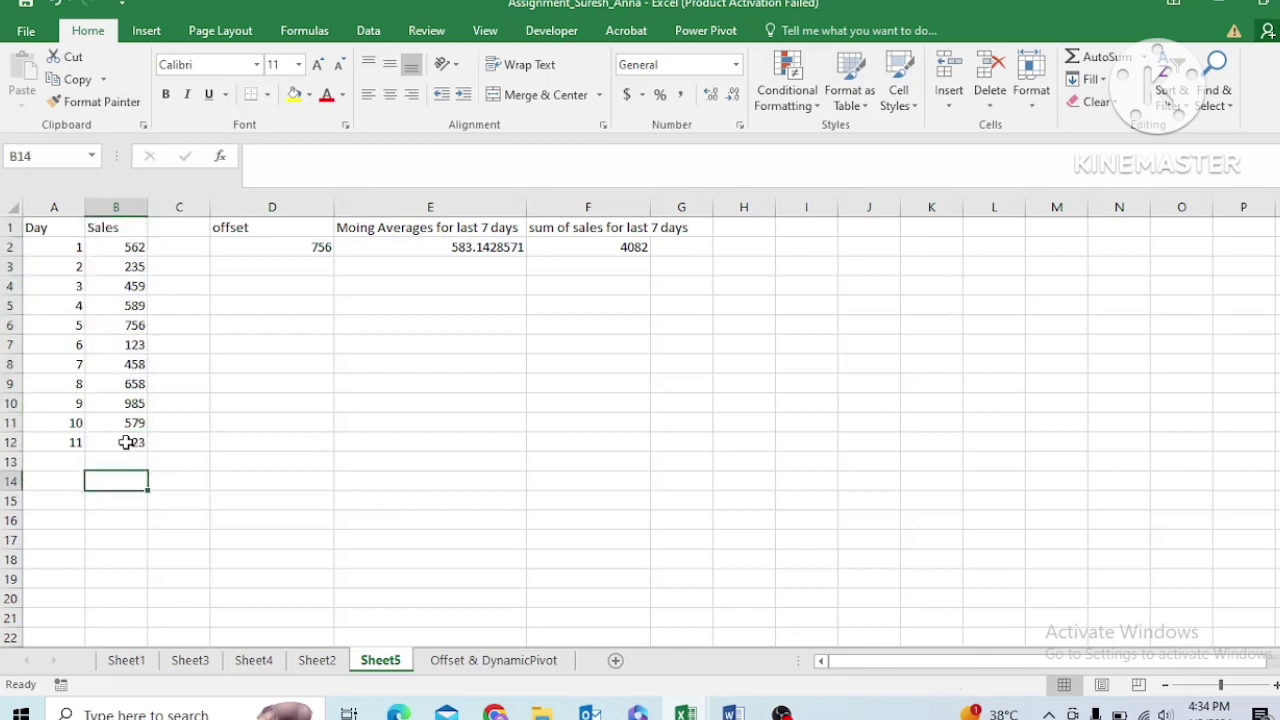
key(Up)
key(Up)
key(shift+Up)
key(shift+Up)
key(shift+Up)
key(shift+Up)
key(shift+Up)
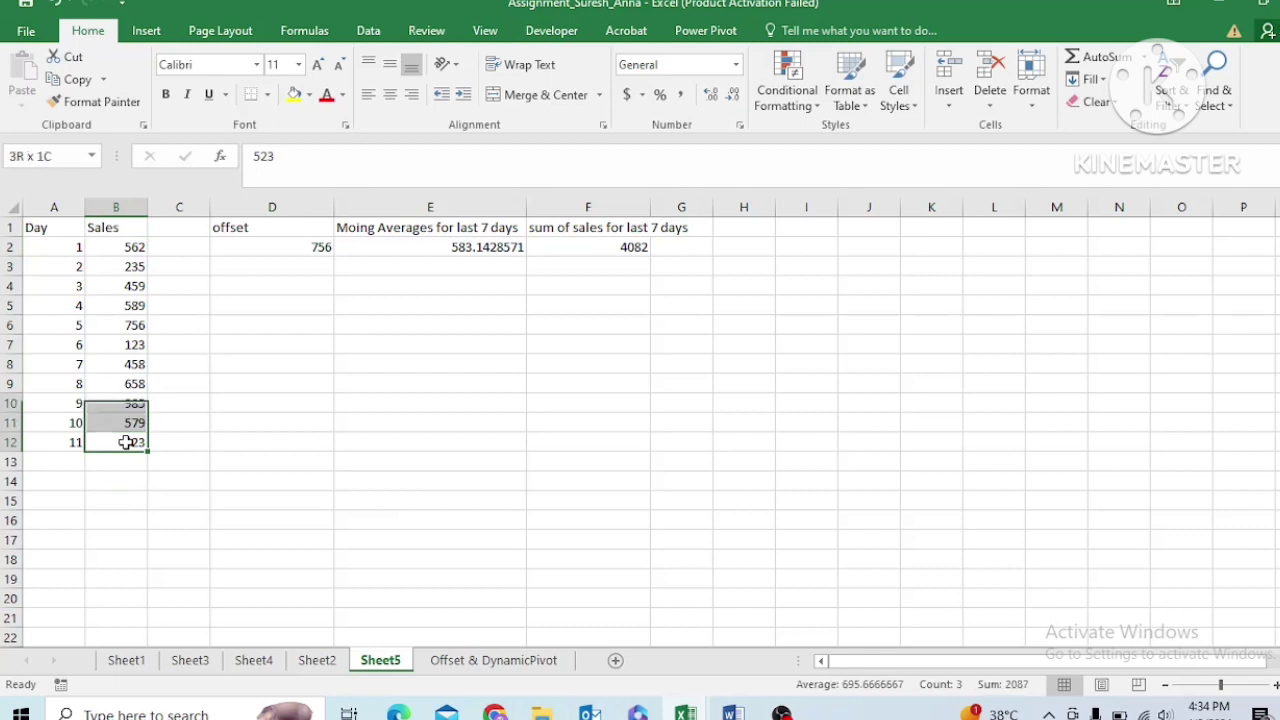
key(shift+Up)
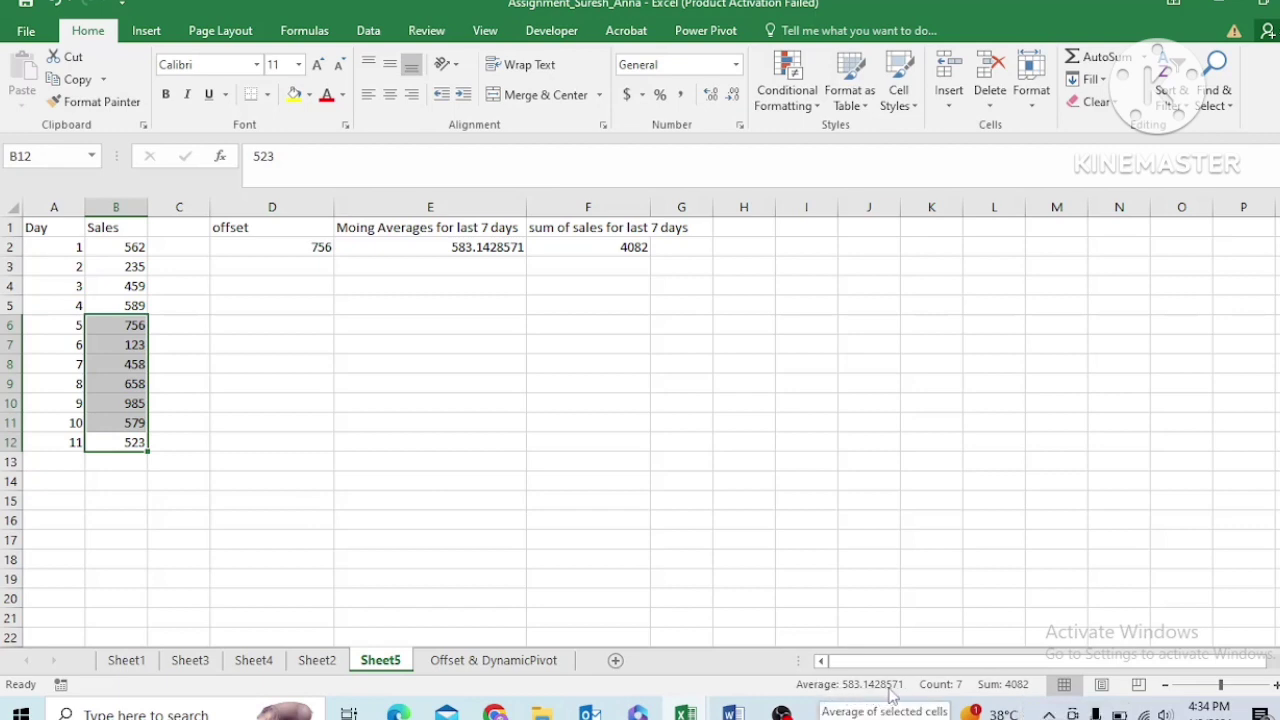
- Clear the day 11 entry and its sales value from A12:B12
click(72, 444)
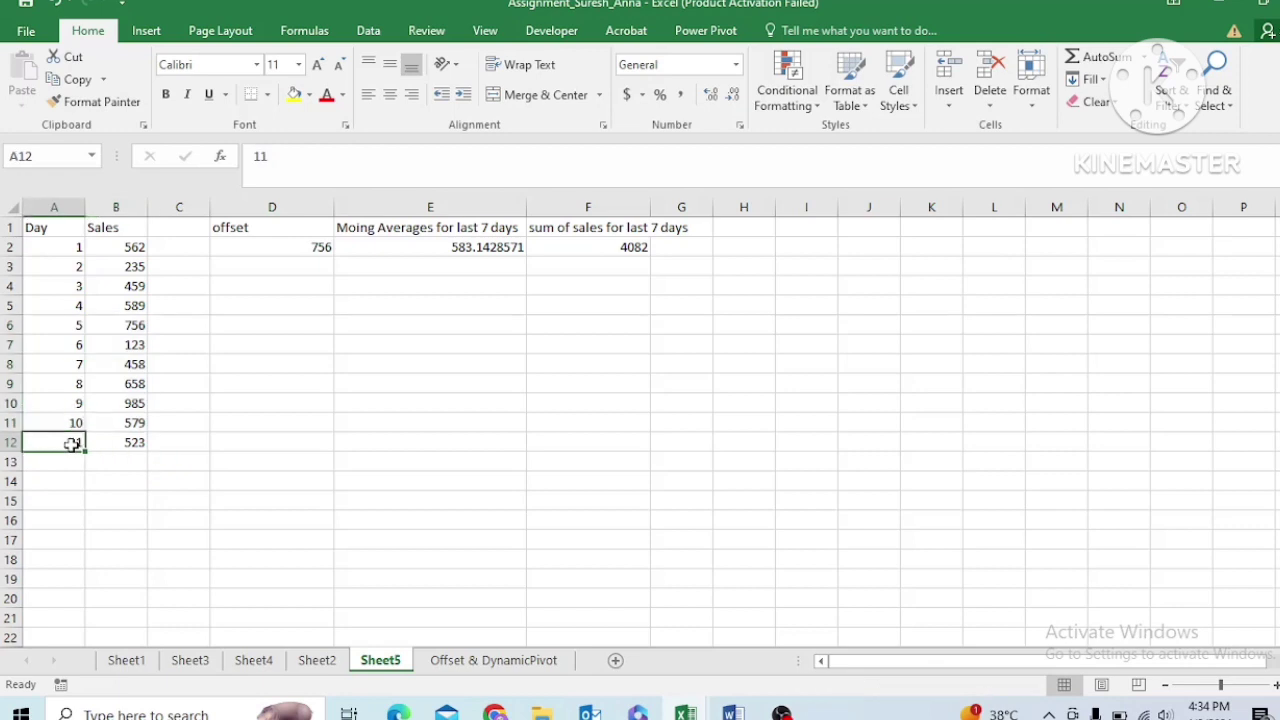
key(shift+Right)
key(Delete)
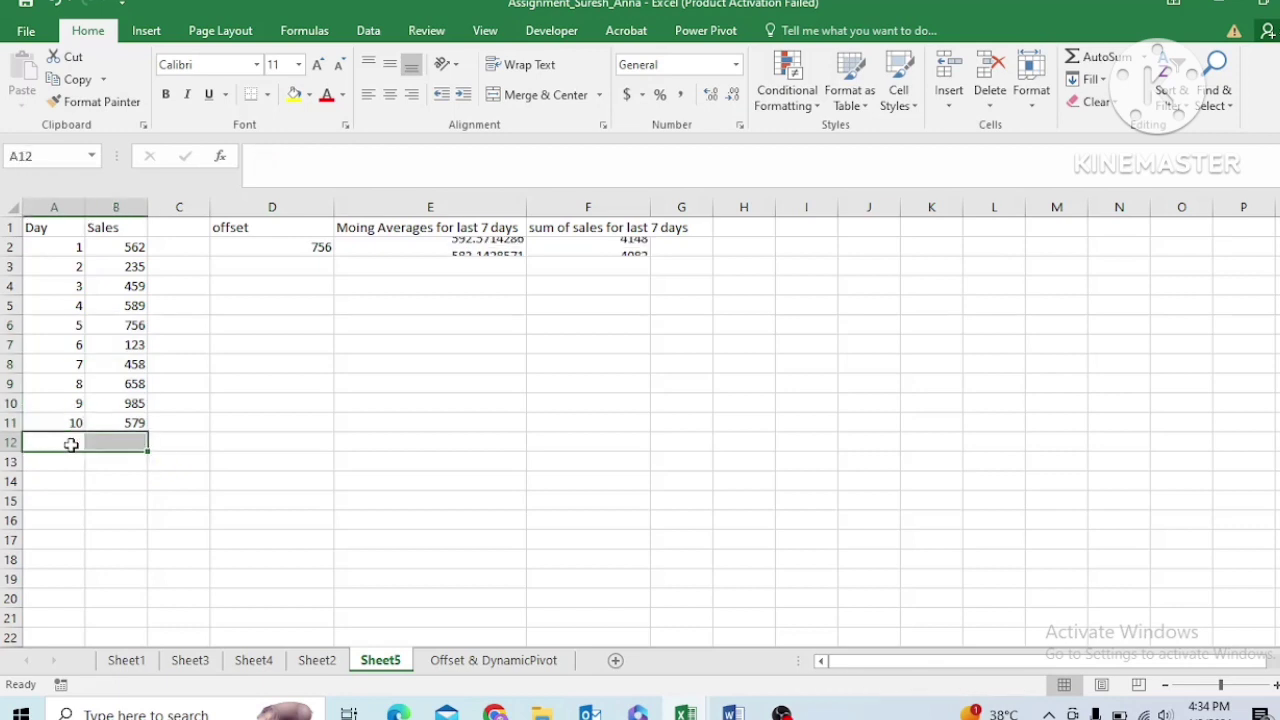
- Select the sales values in B5:B11 and check their average and sum against E2 and F2
click(128, 423)
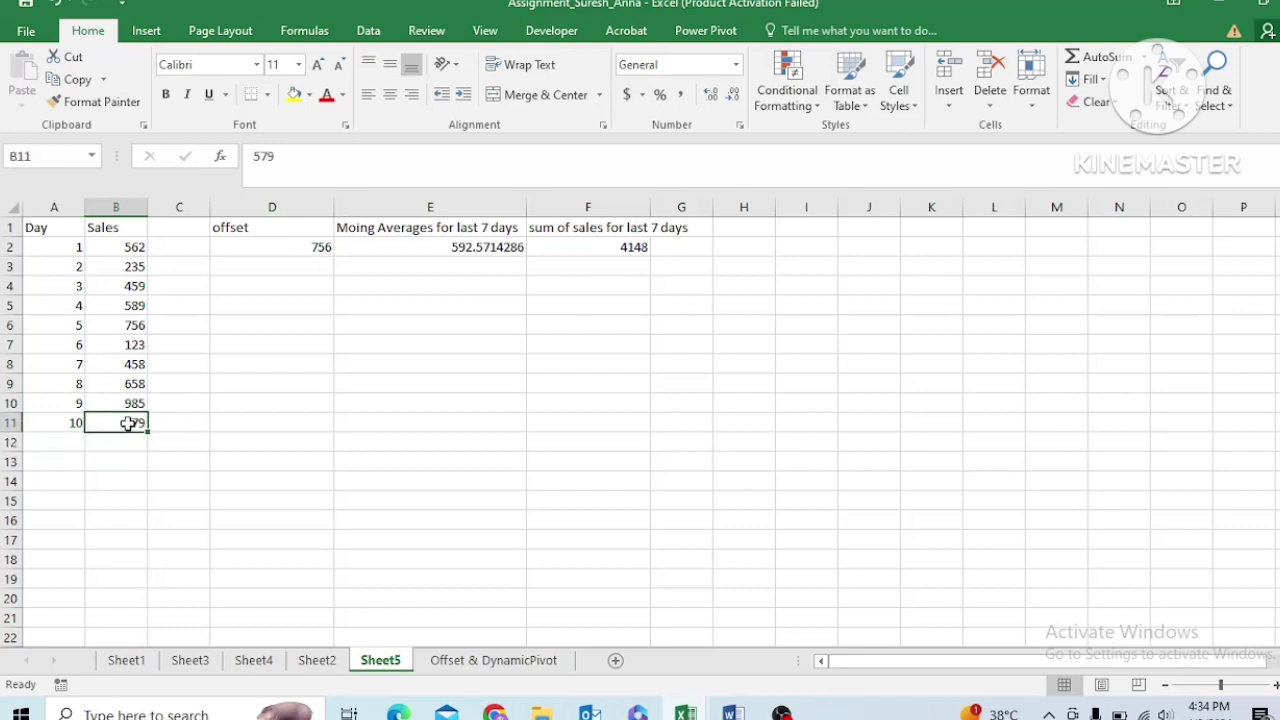
key(shift+Up)
key(shift+Up)
key(shift+Up)
key(shift+Up)
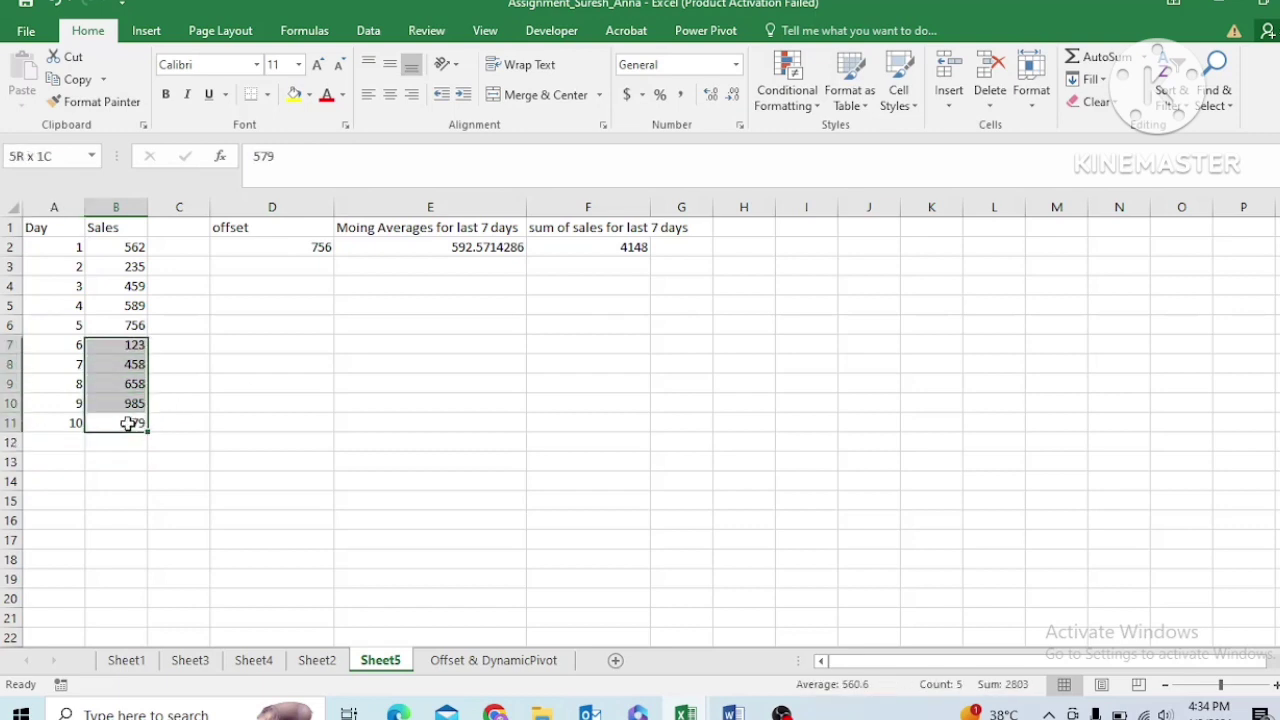
key(shift+Up)
key(shift+Up)
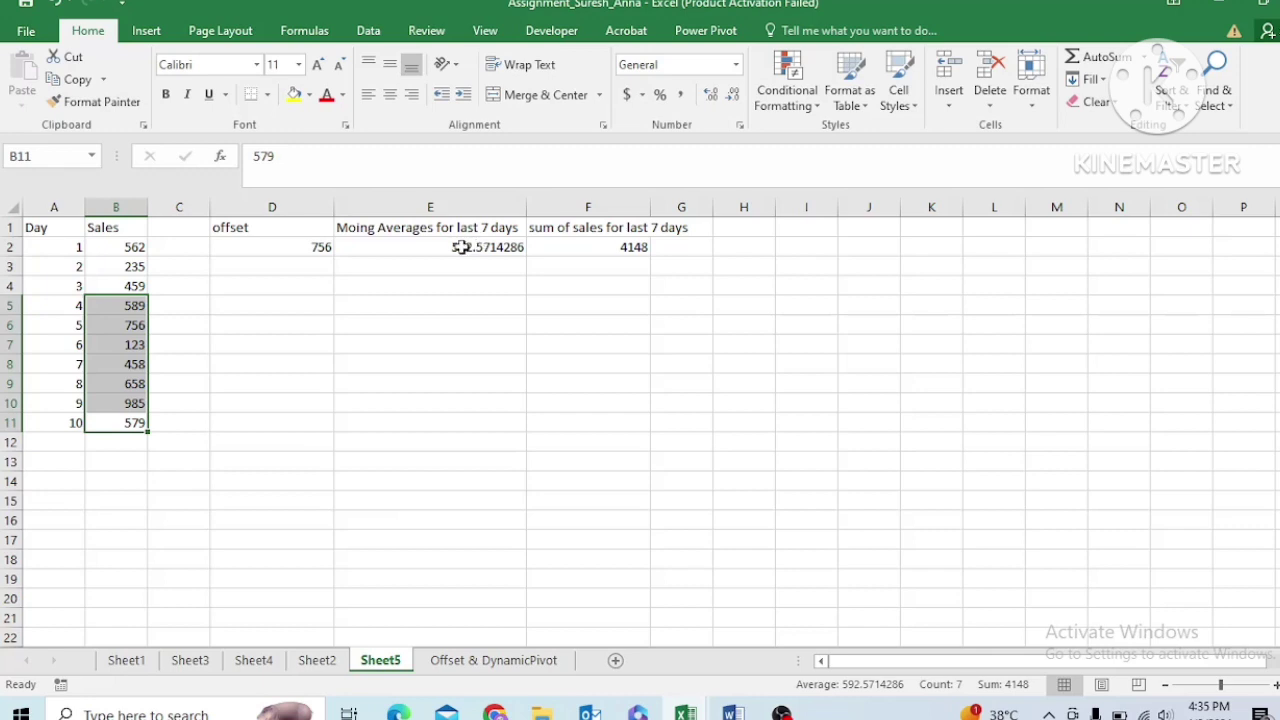
click(782, 713)
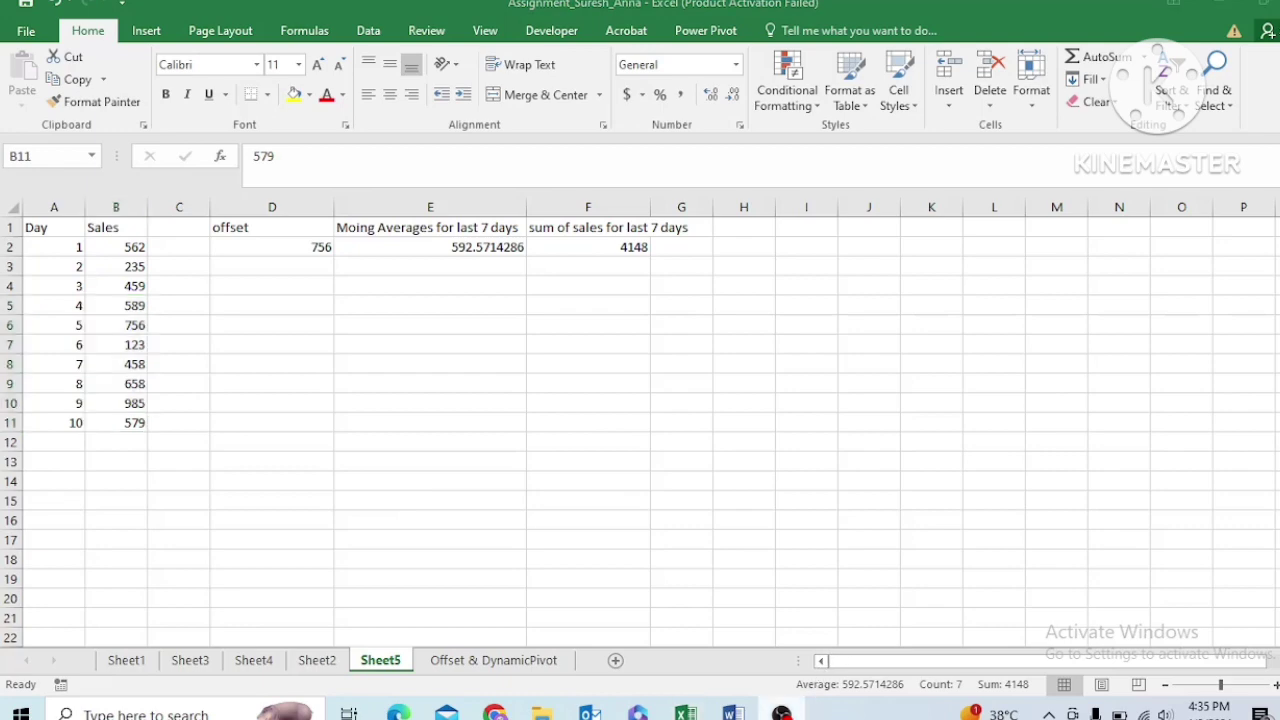